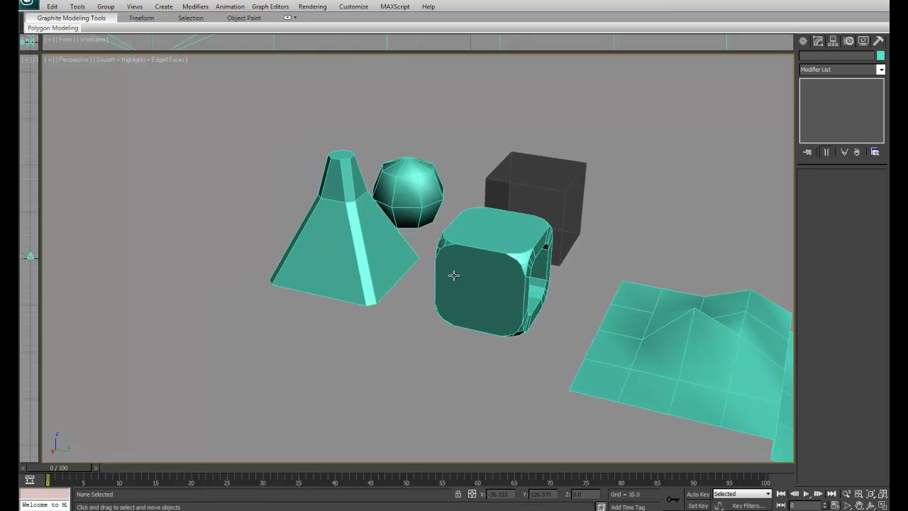
# Select the pyramid, delete its bottom polygon and leave polygon editing.
pyautogui.keyDown('alt'); pyautogui.moveTo(474, 285); pyautogui.dragTo(484, 215, button='middle'); pyautogui.keyUp('alt')
pyautogui.scroll(3, 454, 296)
pyautogui.keyDown('alt'); pyautogui.moveTo(379, 255); pyautogui.dragTo(391, 264, button='middle'); pyautogui.keyUp('alt')
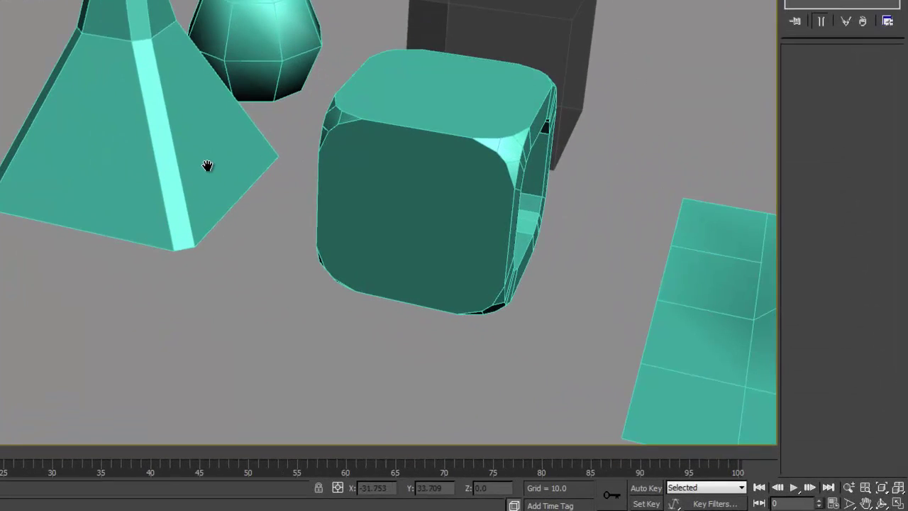
pyautogui.click(156, 112)
pyautogui.keyDown('alt'); pyautogui.moveTo(224, 184); pyautogui.dragTo(641, 110, button='middle'); pyautogui.keyUp('alt')
pyautogui.click(853, 73)
pyautogui.click(217, 369)
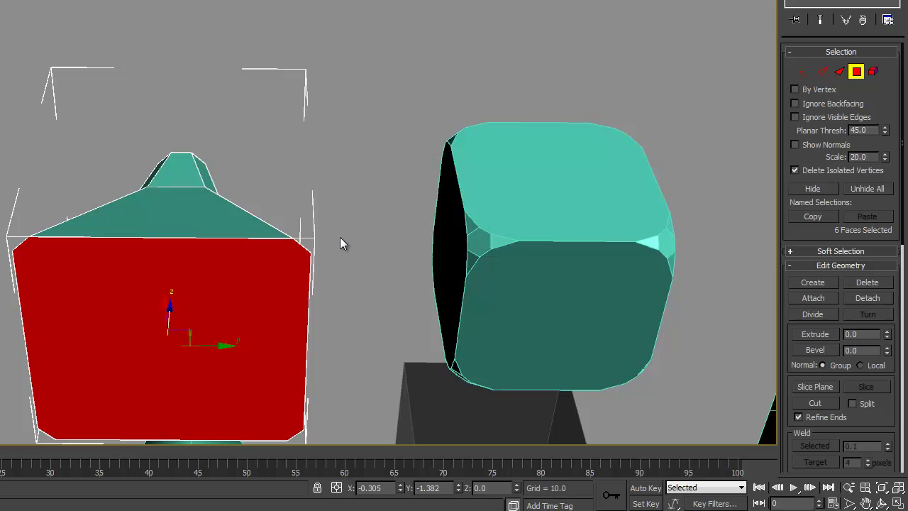
pyautogui.click(340, 243)
pyautogui.keyDown('alt'); pyautogui.moveTo(340, 244); pyautogui.dragTo(545, 282, button='middle'); pyautogui.keyUp('alt')
pyautogui.click(856, 71)
# Move the pyramid across to the rounded box with the tunnel opening.
pyautogui.rightClick(310, 168)
pyautogui.click(332, 175)
pyautogui.moveTo(214, 187); pyautogui.dragTo(196, 300)
pyautogui.rightClick(220, 207)
pyautogui.click(240, 221)
pyautogui.moveTo(242, 221); pyautogui.dragTo(508, 106)
# Position the pyramid centrally so that its open base sits on the top face of the rounded box.
pyautogui.moveTo(519, 127); pyautogui.dragTo(470, 159, button='middle')
pyautogui.scroll(2, 470, 158)
pyautogui.moveTo(405, 158); pyautogui.dragTo(449, 157)
pyautogui.moveTo(407, 187); pyautogui.dragTo(418, 220)
pyautogui.keyDown('alt'); pyautogui.moveTo(395, 231); pyautogui.dragTo(430, 163, button='middle'); pyautogui.keyUp('alt')
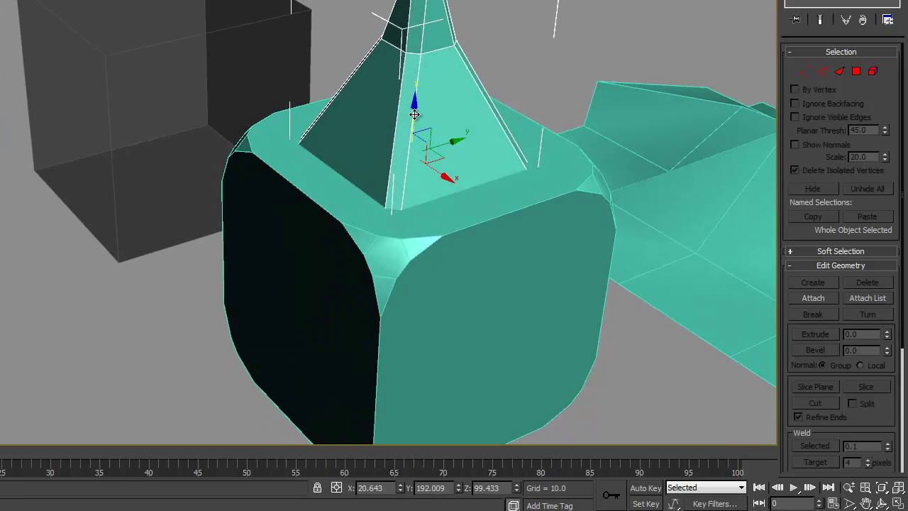
pyautogui.moveTo(415, 117); pyautogui.dragTo(416, 118)
pyautogui.keyDown('alt'); pyautogui.moveTo(416, 118); pyautogui.dragTo(328, 189, button='middle'); pyautogui.keyUp('alt')
pyautogui.moveTo(366, 188); pyautogui.dragTo(384, 189)
# Attach the pyramid to the rounded box so both form one object.
pyautogui.click(428, 277)
pyautogui.keyDown('alt'); pyautogui.moveTo(429, 278); pyautogui.dragTo(383, 248, button='middle'); pyautogui.keyUp('alt')
pyautogui.rightClick(383, 248)
pyautogui.click(379, 251)
pyautogui.click(322, 150)
pyautogui.keyDown('alt'); pyautogui.moveTo(321, 149); pyautogui.dragTo(339, 212, button='middle'); pyautogui.keyUp('alt')
pyautogui.rightClick(339, 212)
# Convert the combined object to Editable Mesh and delete the box's top polygon around the pyramid.
pyautogui.rightClick(322, 96)
pyautogui.moveTo(388, 232)
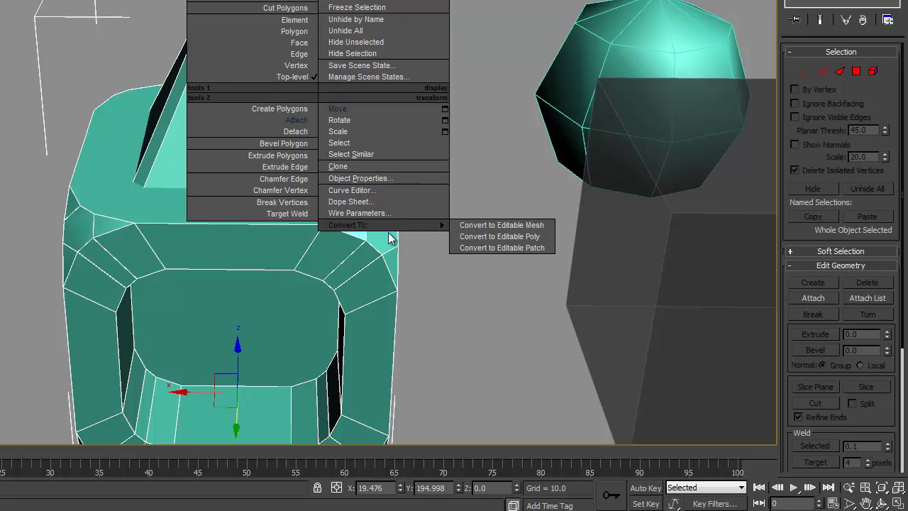
pyautogui.click(487, 228)
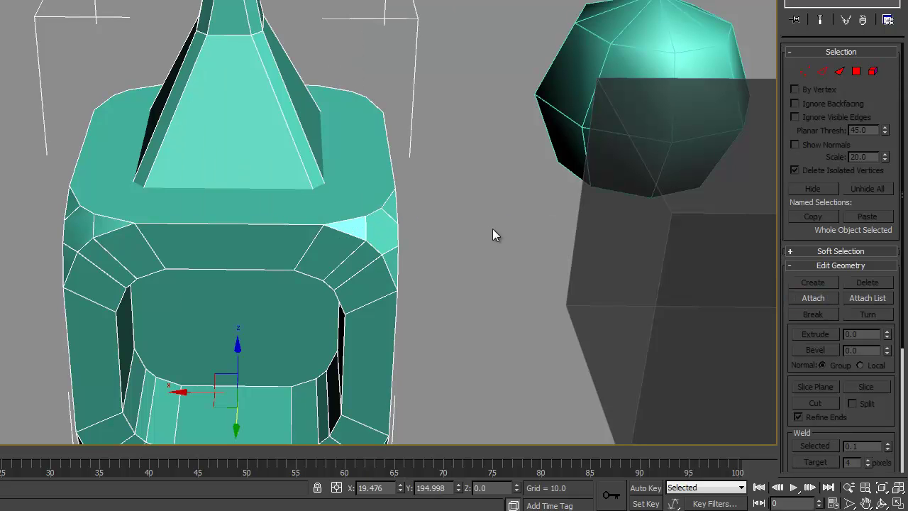
pyautogui.click(856, 71)
pyautogui.click(362, 180)
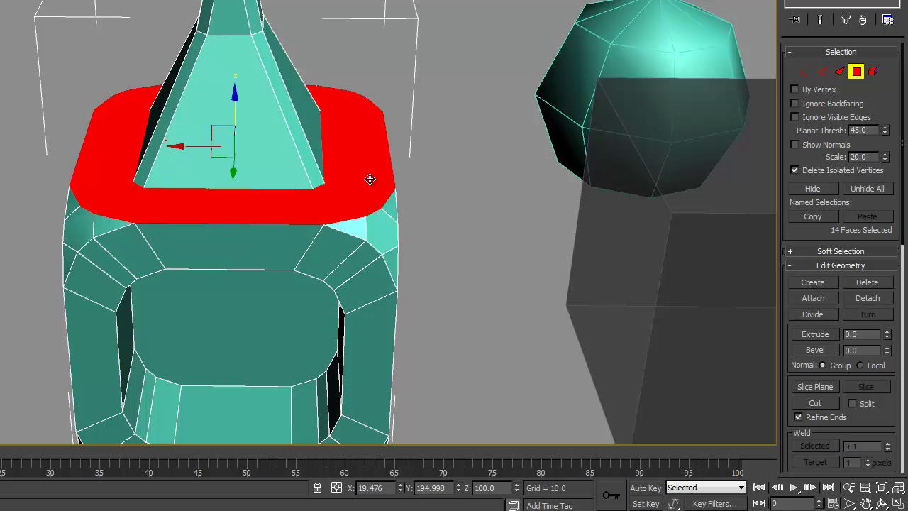
pyautogui.press('Delete')
# Create a four-sided polygon between the pyramid's bottom edge and the box's upper edge above the tunnel opening.
pyautogui.keyDown('alt'); pyautogui.moveTo(352, 176); pyautogui.dragTo(788, 185, button='middle'); pyautogui.keyUp('alt')
pyautogui.keyDown('alt'); pyautogui.moveTo(415, 169); pyautogui.dragTo(390, 192, button='middle'); pyautogui.keyUp('alt')
pyautogui.scroll(3, 397, 171)
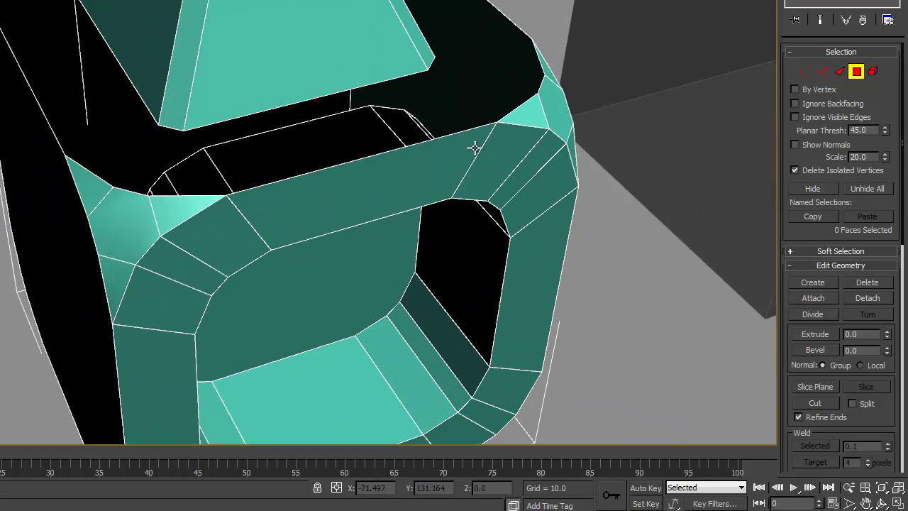
pyautogui.click(184, 129)
pyautogui.click(228, 193)
pyautogui.click(498, 122)
pyautogui.click(430, 71)
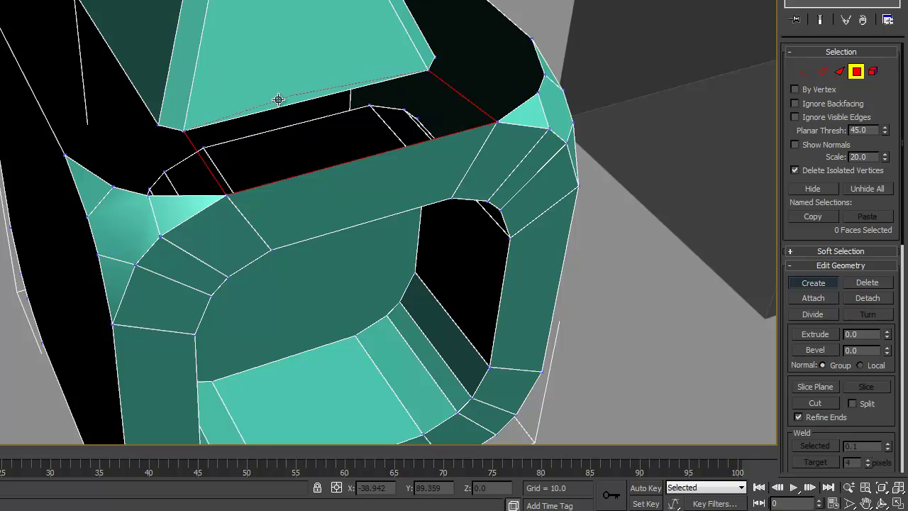
pyautogui.click(185, 130)
# Create a triangular polygon from the pyramid's two bevelled corner vertices to the box's rounded corner, and end polygon creation.
pyautogui.keyDown('alt'); pyautogui.moveTo(585, 219); pyautogui.dragTo(609, 232, button='middle'); pyautogui.keyUp('alt')
pyautogui.moveTo(312, 194); pyautogui.dragTo(326, 160, button='middle')
pyautogui.scroll(2, 338, 157)
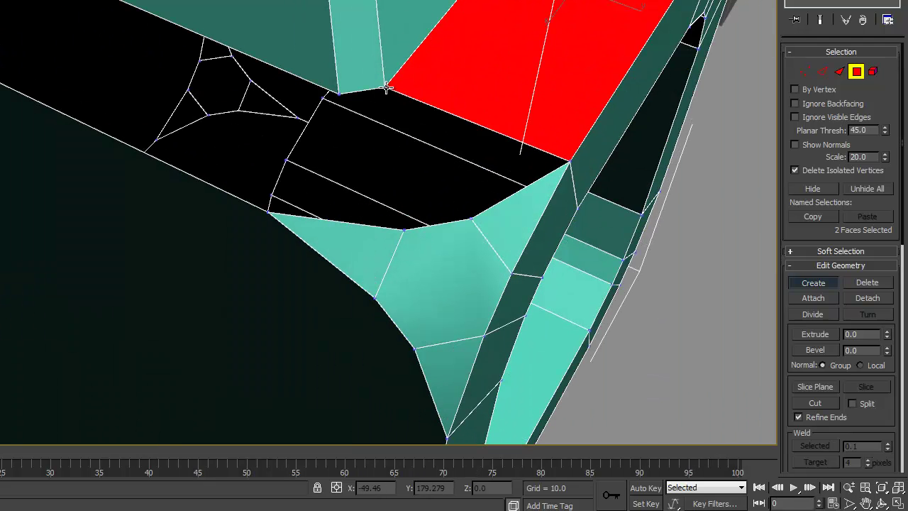
pyautogui.click(339, 93)
pyautogui.click(385, 88)
pyautogui.click(402, 229)
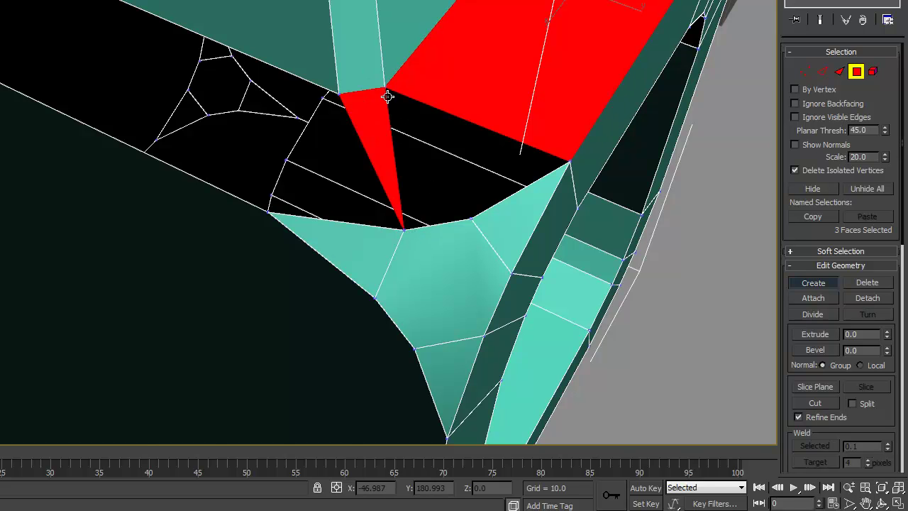
pyautogui.scroll(-5, 570, 230)
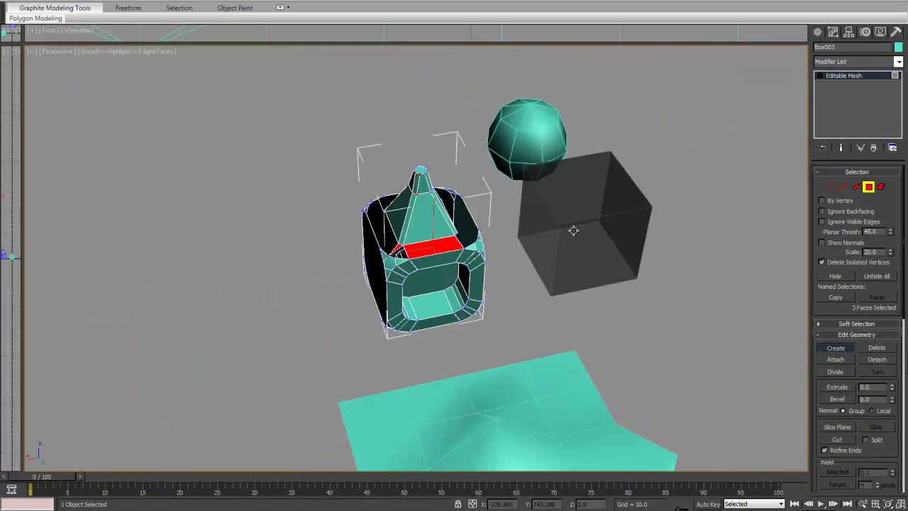
pyautogui.keyDown('alt'); pyautogui.moveTo(552, 232); pyautogui.dragTo(632, 213, button='middle'); pyautogui.keyUp('alt')
pyautogui.scroll(4, 612, 219)
pyautogui.keyDown('alt'); pyautogui.moveTo(579, 229); pyautogui.dragTo(592, 193, button='middle'); pyautogui.keyUp('alt')
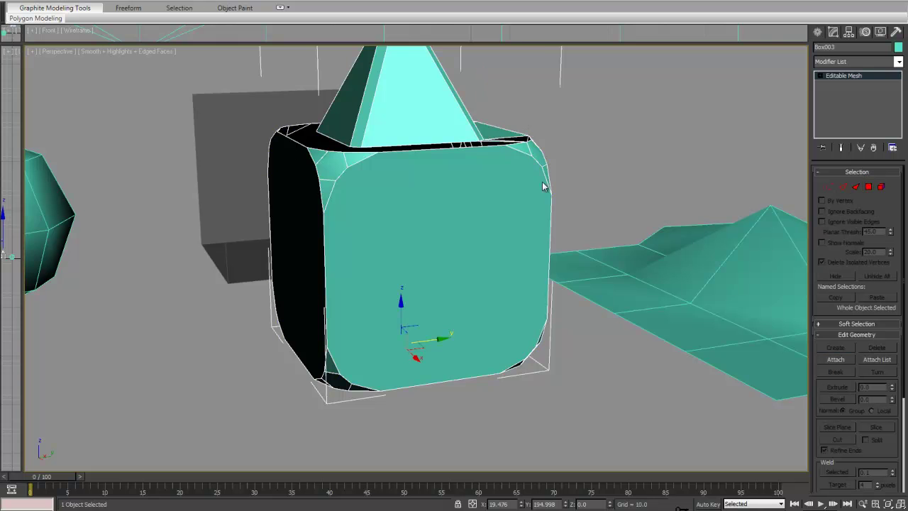
# Convert the combined box and pyramid object to Editable Poly.
pyautogui.click(869, 188)
pyautogui.rightClick(541, 183)
pyautogui.click(691, 215)
pyautogui.keyDown('alt'); pyautogui.moveTo(692, 219); pyautogui.dragTo(527, 168, button='middle'); pyautogui.keyUp('alt')
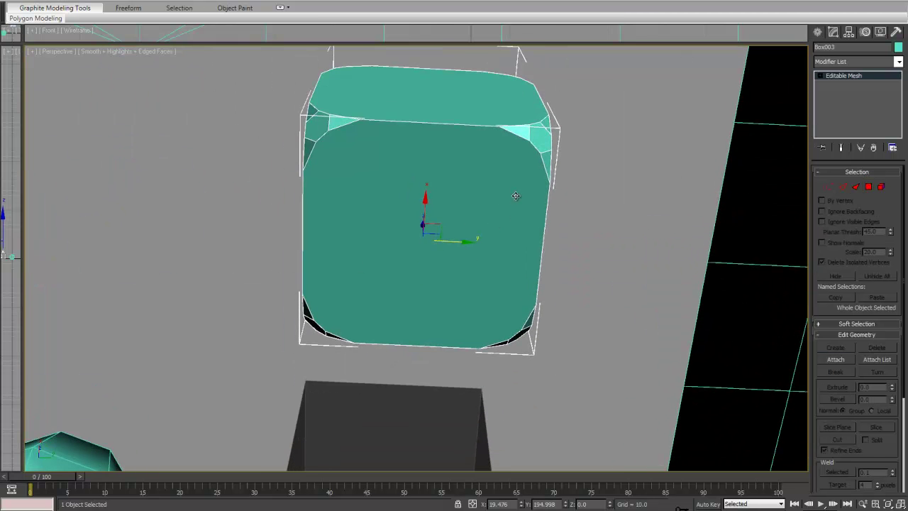
pyautogui.rightClick(520, 185)
pyautogui.moveTo(595, 287)
pyautogui.click(643, 290)
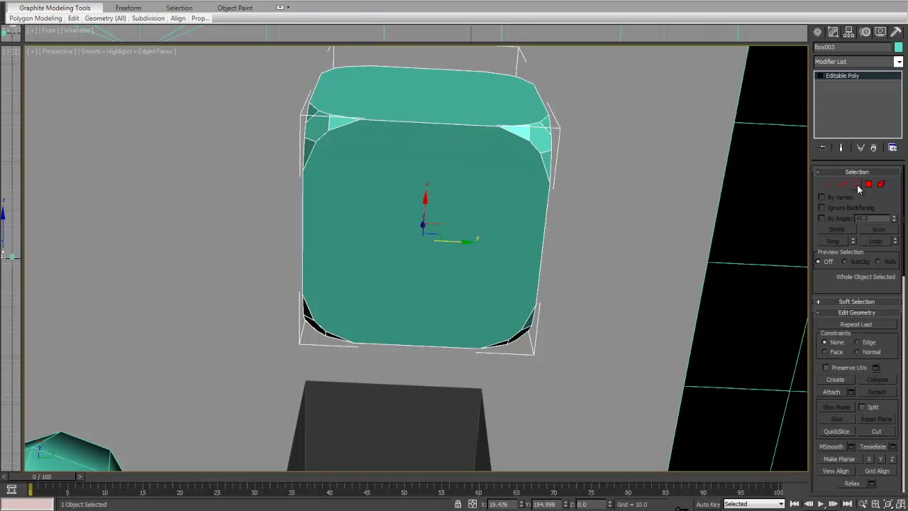
# Delete the large bottom polygon of the rounded box.
pyautogui.click(868, 184)
pyautogui.click(447, 200)
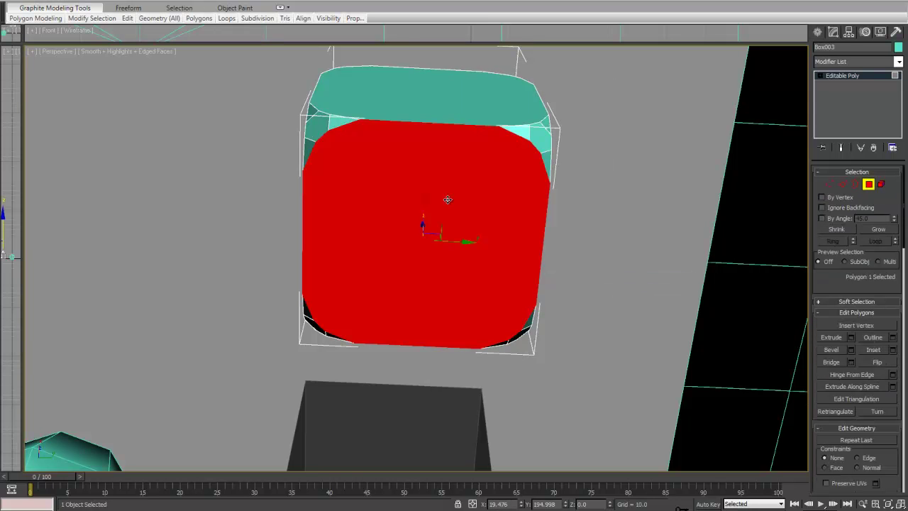
pyautogui.press('Delete')
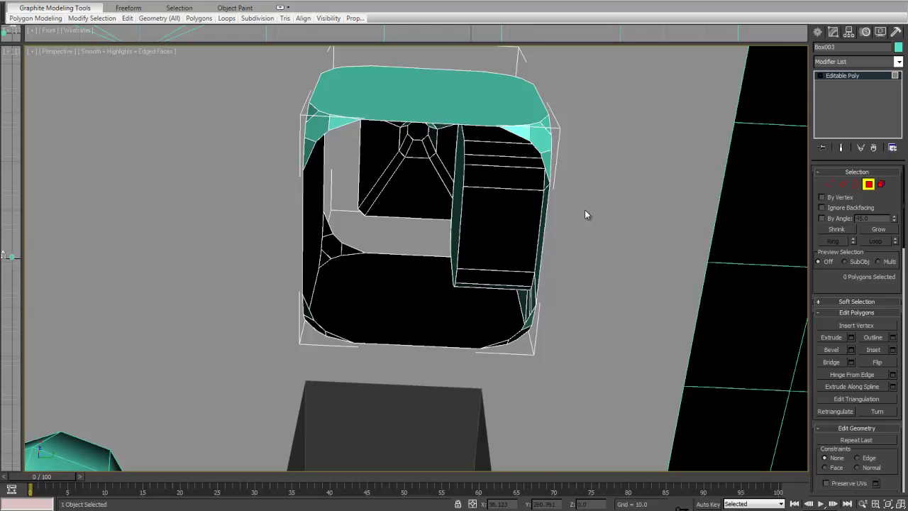
# Select the open border on the underside of the box, cap it and clear the selection.
pyautogui.keyDown('alt'); pyautogui.moveTo(565, 209); pyautogui.dragTo(556, 240, button='middle'); pyautogui.keyUp('alt')
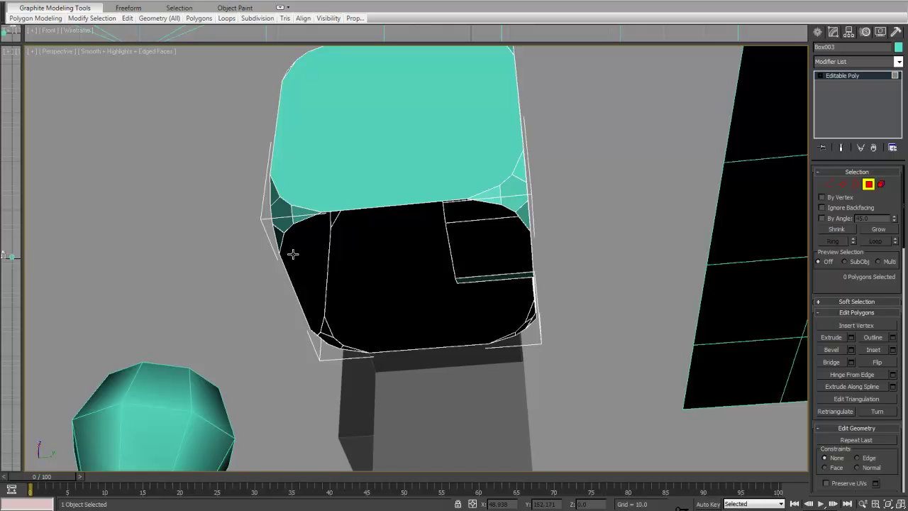
pyautogui.keyDown('alt'); pyautogui.moveTo(517, 340); pyautogui.dragTo(519, 241, button='middle'); pyautogui.keyUp('alt')
pyautogui.click(855, 186)
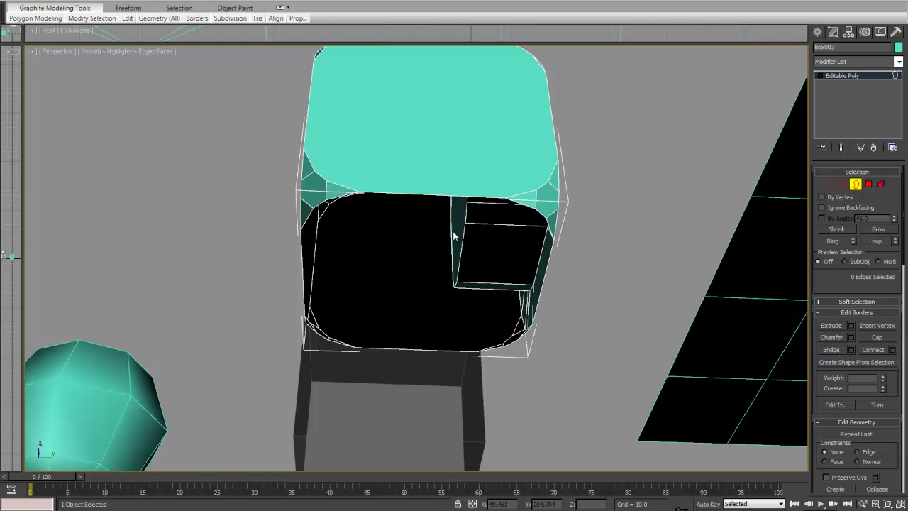
pyautogui.click(404, 194)
pyautogui.keyDown('alt'); pyautogui.moveTo(404, 194); pyautogui.dragTo(441, 212, button='middle'); pyautogui.keyUp('alt')
pyautogui.moveTo(900, 266); pyautogui.dragTo(890, 195)
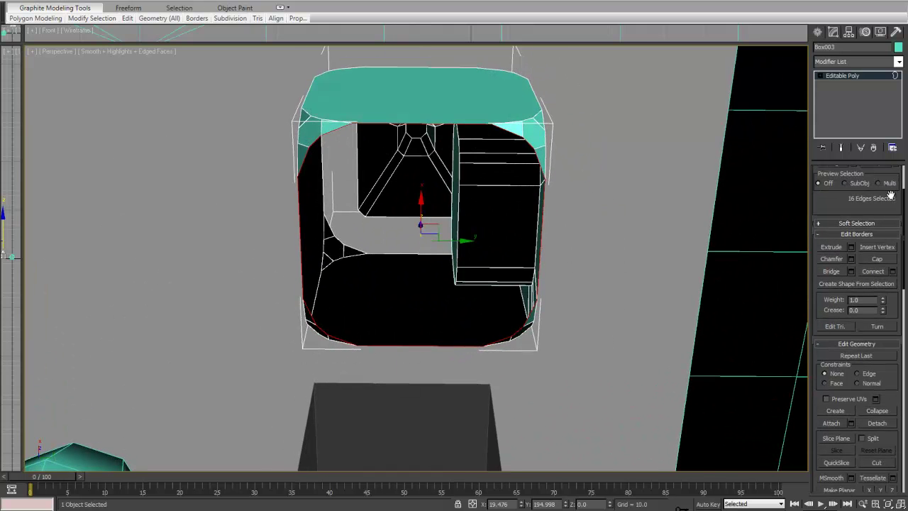
pyautogui.click(877, 259)
pyautogui.keyDown('alt'); pyautogui.moveTo(468, 301); pyautogui.dragTo(445, 341, button='middle'); pyautogui.keyUp('alt')
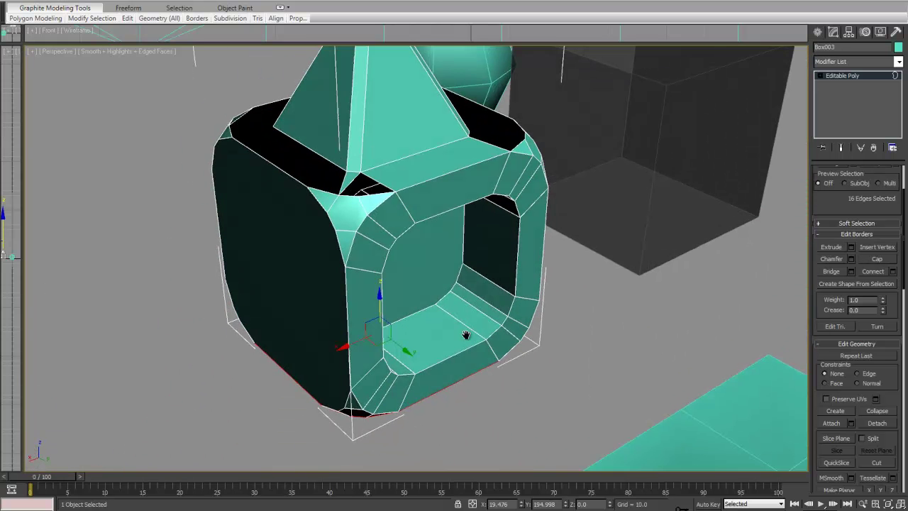
pyautogui.click(629, 327)
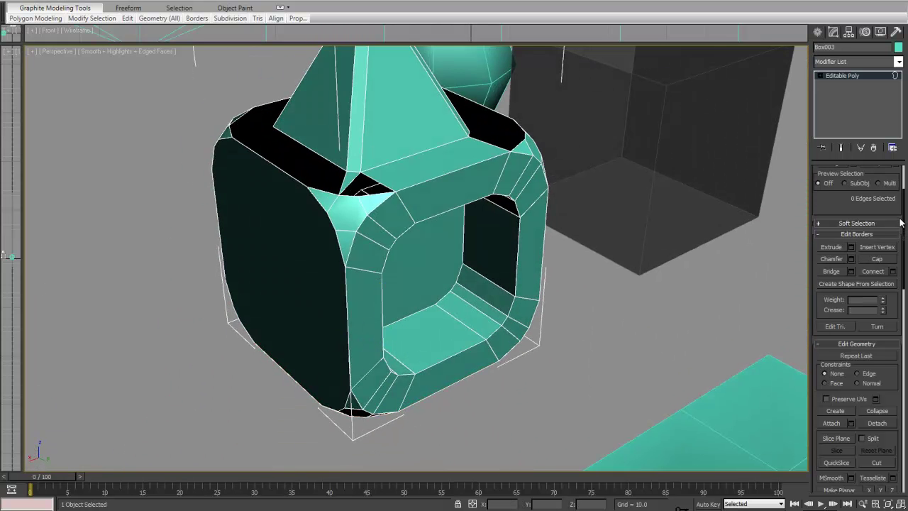
# Select the stepped terrain plane and convert it to Editable Mesh.
pyautogui.moveTo(900, 214); pyautogui.dragTo(875, 451)
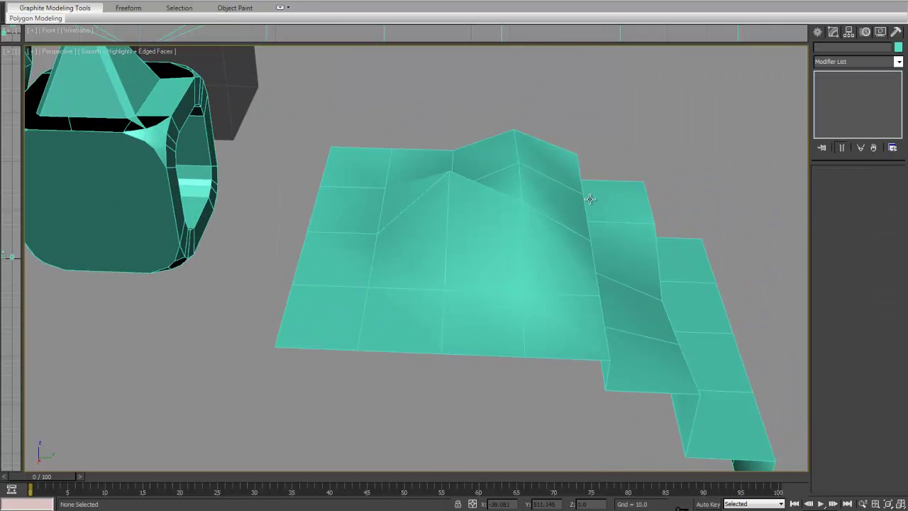
pyautogui.click(590, 199)
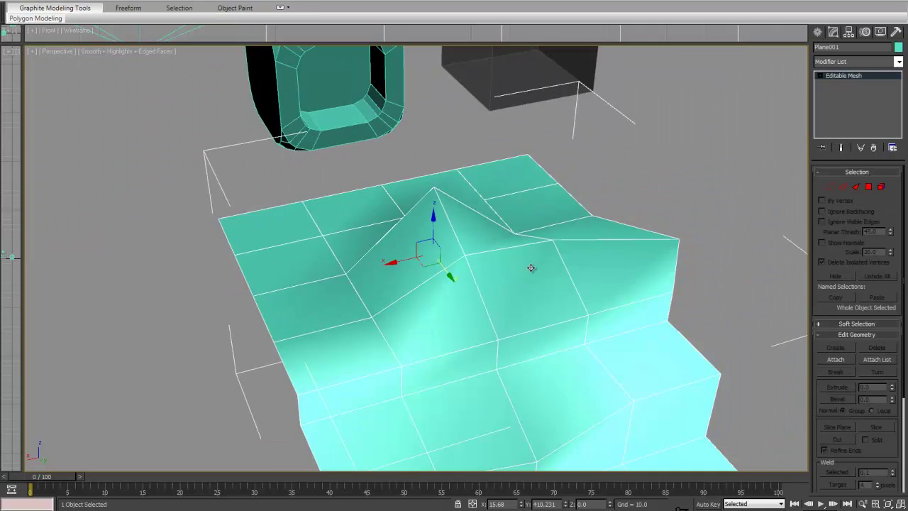
pyautogui.rightClick(479, 182)
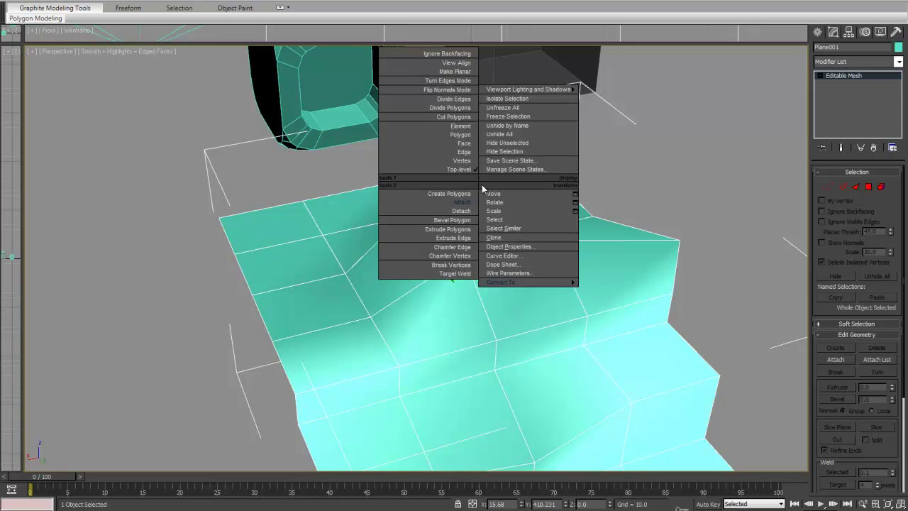
pyautogui.moveTo(561, 290)
pyautogui.click(599, 282)
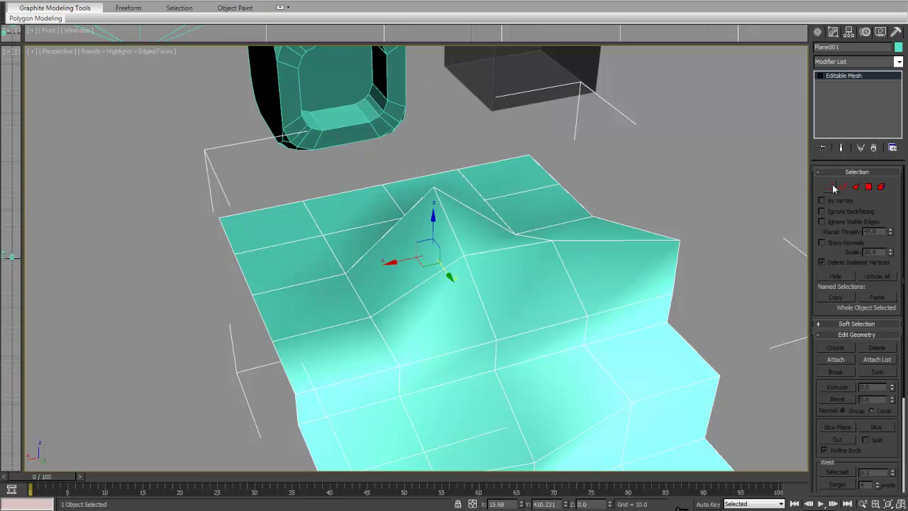
# Weld two neighbouring vertices in the flat area near the terrain plane's outer edge, using a weld threshold of 49.51.
pyautogui.click(831, 187)
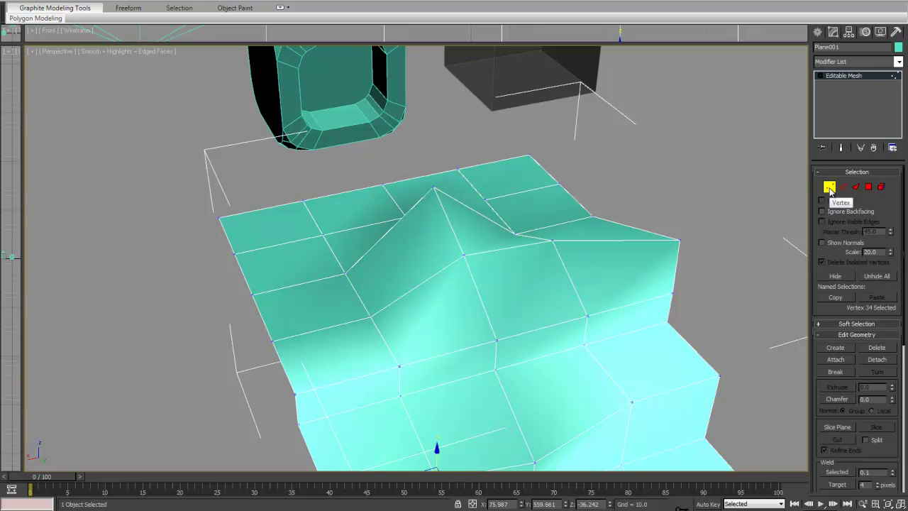
pyautogui.scroll(5, 539, 290)
pyautogui.keyDown('alt'); pyautogui.moveTo(484, 289); pyautogui.dragTo(537, 276, button='middle'); pyautogui.keyUp('alt')
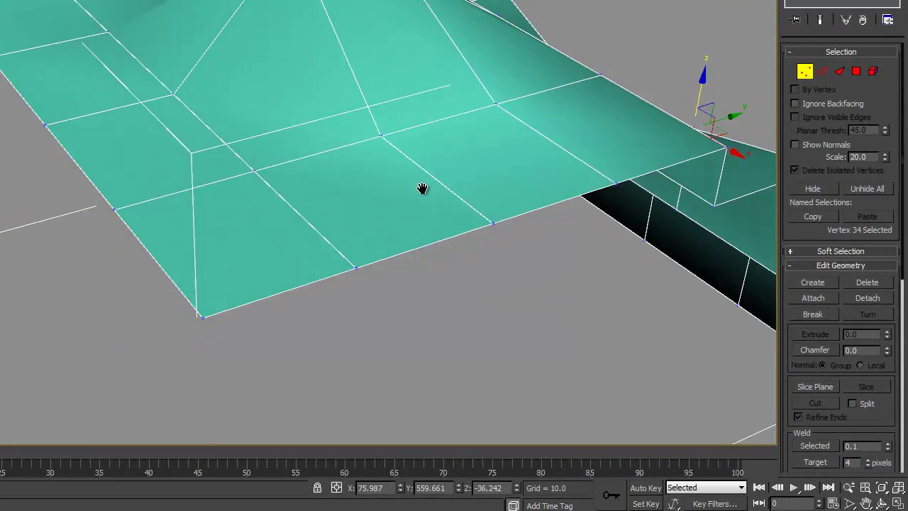
pyautogui.keyDown('alt'); pyautogui.moveTo(422, 188); pyautogui.dragTo(390, 138, button='middle'); pyautogui.keyUp('alt')
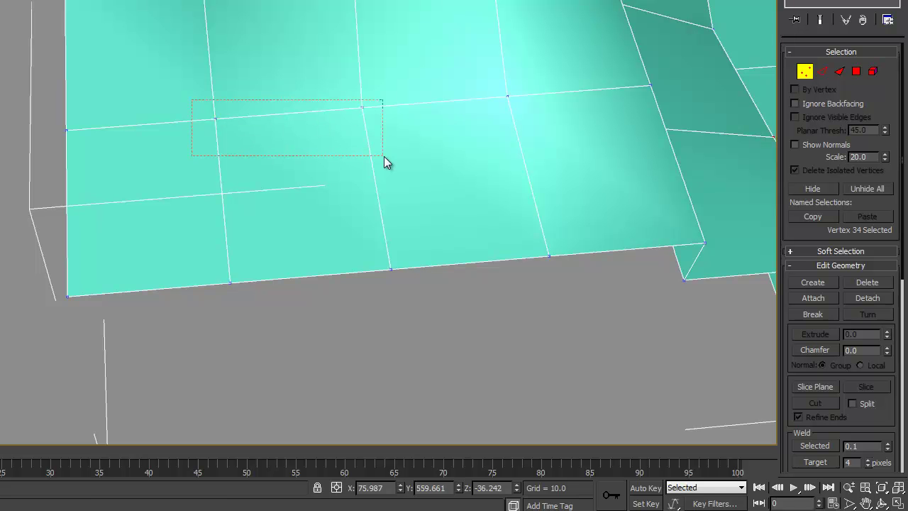
pyautogui.moveTo(384, 156); pyautogui.dragTo(384, 156)
pyautogui.keyDown('alt'); pyautogui.moveTo(466, 178); pyautogui.dragTo(397, 161, button='middle'); pyautogui.keyUp('alt')
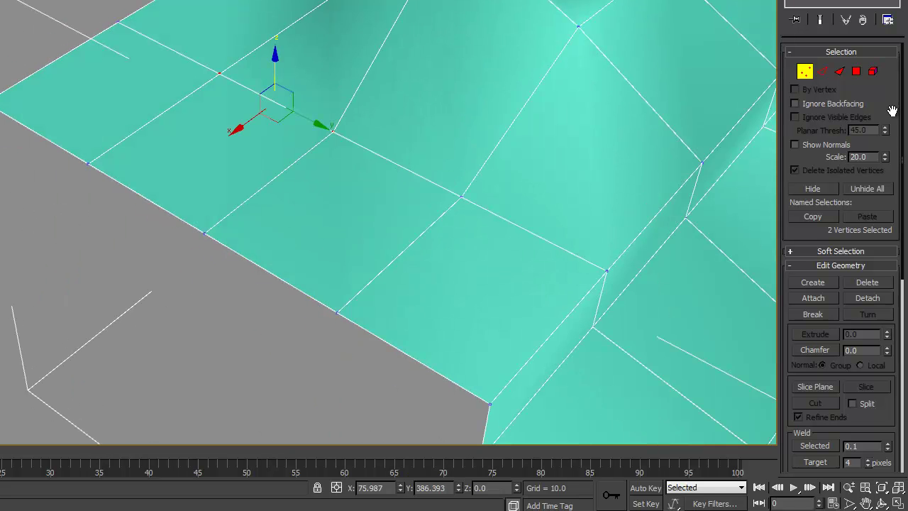
pyautogui.scroll(-5, 890, 112)
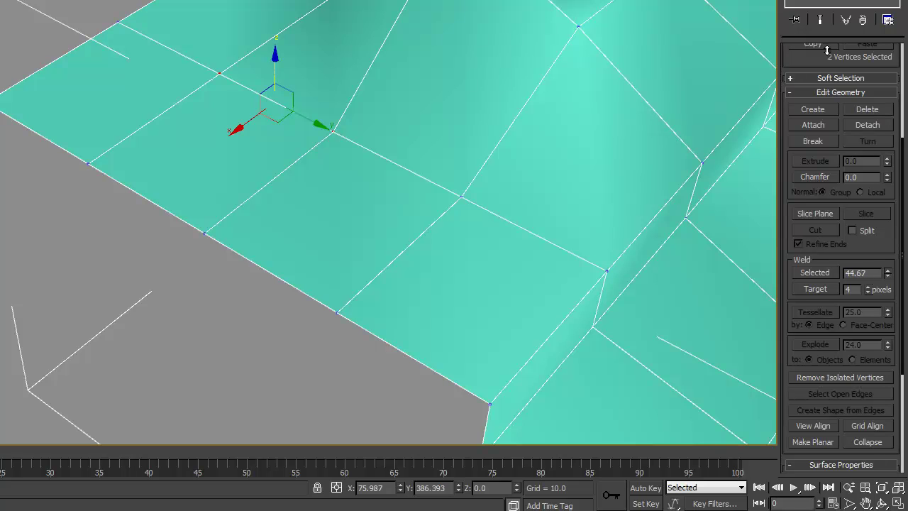
pyautogui.click(816, 273)
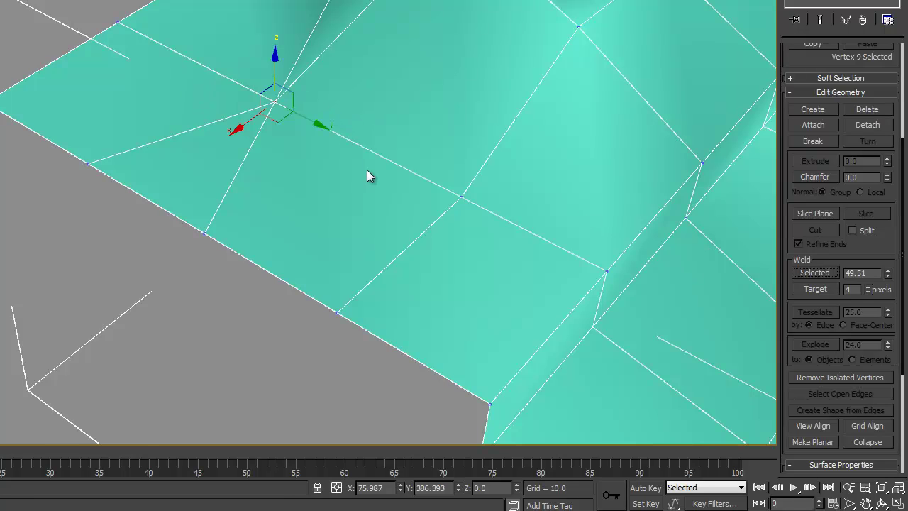
pyautogui.keyDown('alt'); pyautogui.moveTo(368, 171); pyautogui.dragTo(354, 206, button='middle'); pyautogui.keyUp('alt')
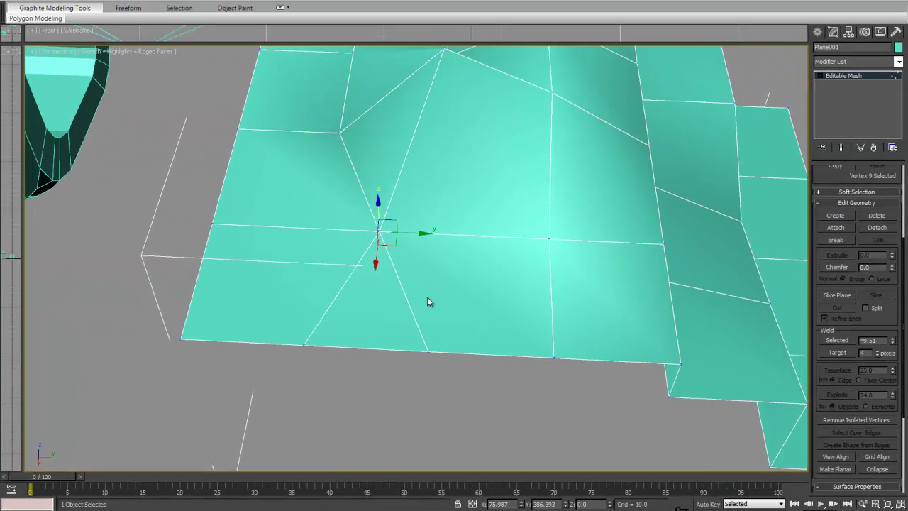
pyautogui.moveTo(458, 355); pyautogui.dragTo(476, 271, button='middle')
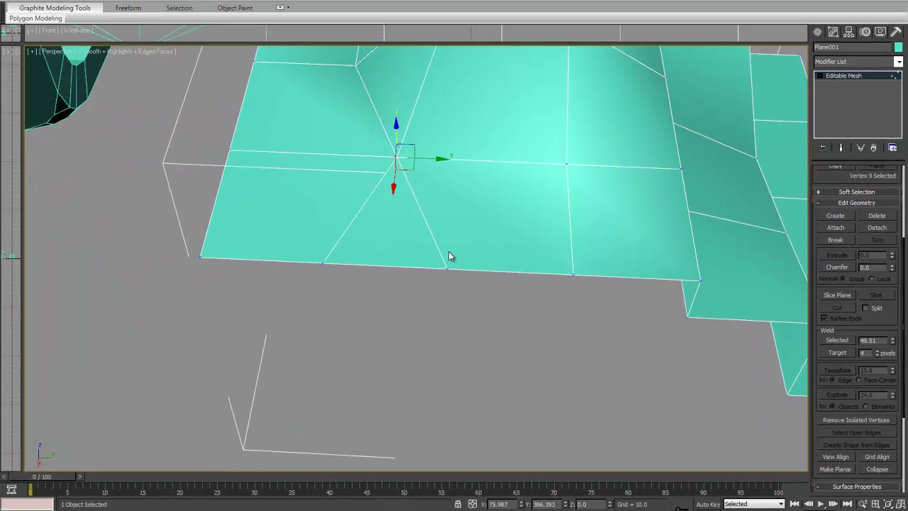
# Leave vertex editing and clone the terrain plane as one copy, Plane002, placed beside the original along the X axis.
pyautogui.scroll(-6, 482, 269)
pyautogui.keyDown('alt'); pyautogui.moveTo(556, 265); pyautogui.dragTo(462, 246, button='middle'); pyautogui.keyUp('alt')
pyautogui.scroll(3, 462, 245)
pyautogui.rightClick(500, 227)
pyautogui.click(490, 214)
pyautogui.keyDown('alt'); pyautogui.moveTo(529, 263); pyautogui.dragTo(581, 226, button='middle'); pyautogui.keyUp('alt')
pyautogui.moveTo(900, 215); pyautogui.dragTo(905, 382)
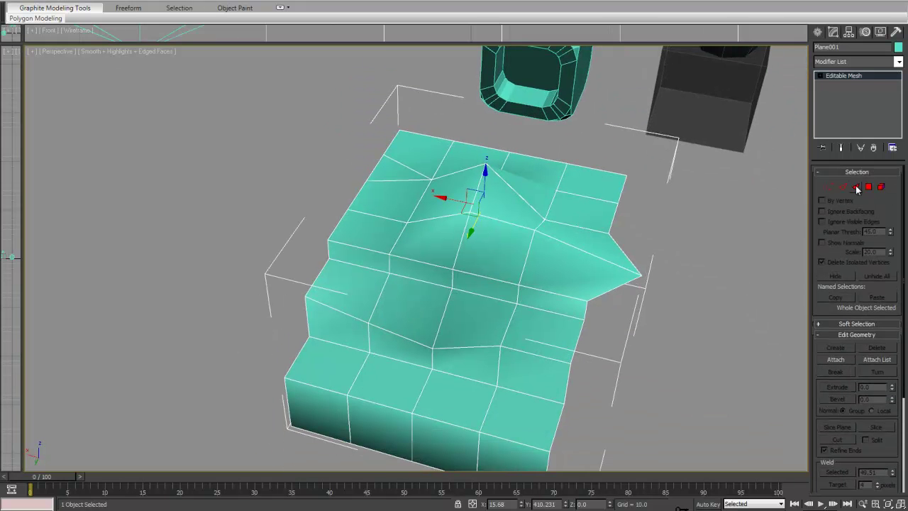
pyautogui.click(829, 186)
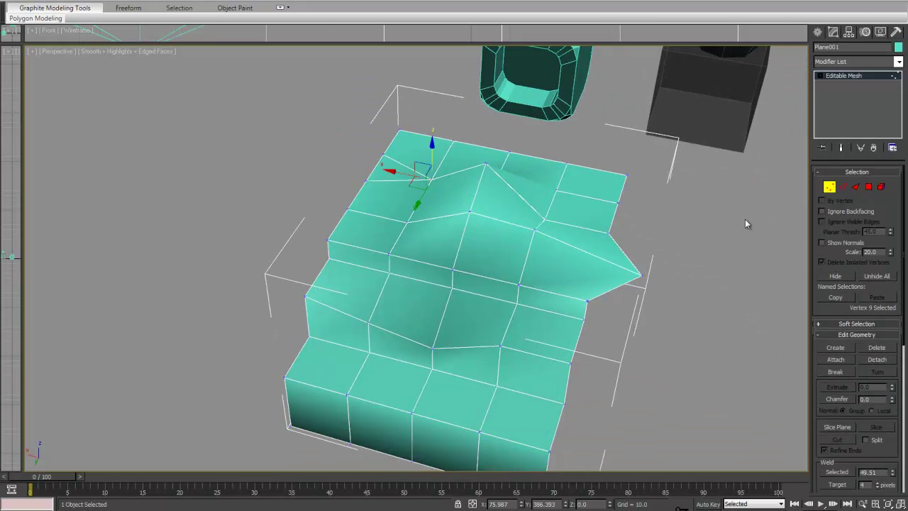
pyautogui.click(829, 187)
pyautogui.keyDown('alt'); pyautogui.moveTo(497, 213); pyautogui.dragTo(464, 186, button='middle'); pyautogui.keyUp('alt')
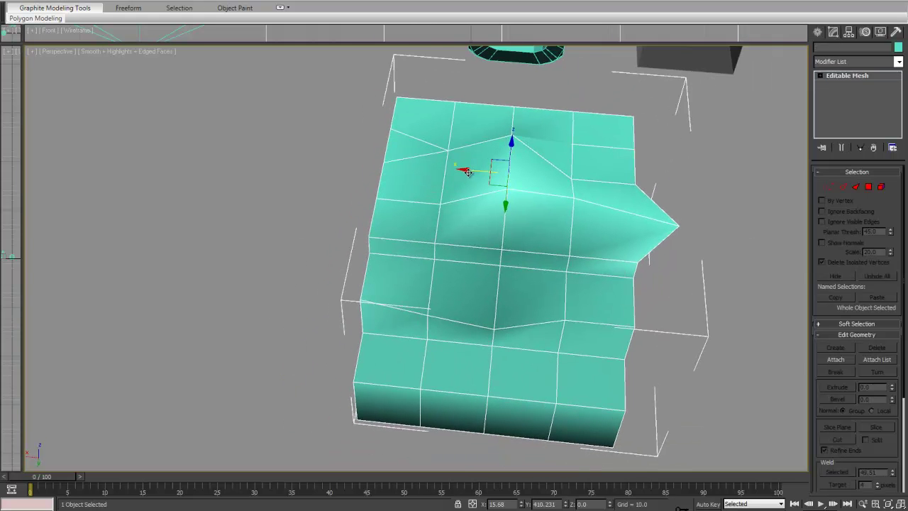
pyautogui.moveTo(455, 170)
pyautogui.keyDown('shift'); pyautogui.mouseDown()
pyautogui.moveTo(322, 167)
pyautogui.moveTo(177, 146)
pyautogui.moveTo(273, 160)
pyautogui.moveTo(317, 200)
pyautogui.moveTo(166, 203)
pyautogui.moveTo(204, 213)
pyautogui.mouseUp(); pyautogui.keyUp('shift')
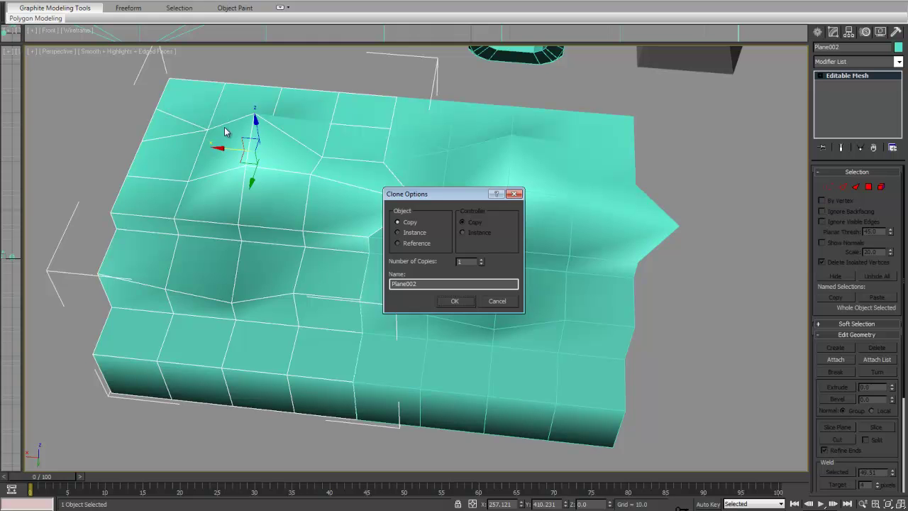
pyautogui.click(455, 300)
# Attach the original terrain plane to the copied plane.
pyautogui.scroll(5, 348, 315)
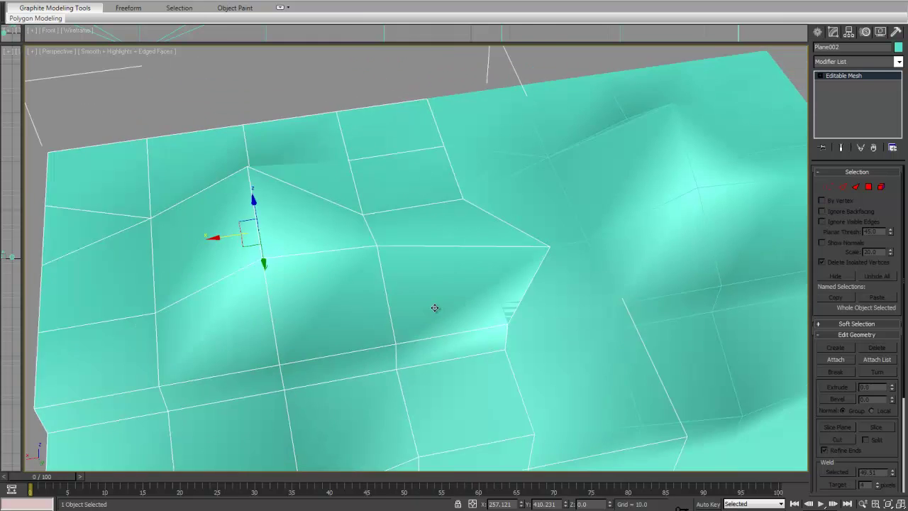
pyautogui.keyDown('alt'); pyautogui.moveTo(434, 308); pyautogui.dragTo(412, 297, button='middle'); pyautogui.keyUp('alt')
pyautogui.rightClick(363, 213)
pyautogui.click(336, 226)
pyautogui.click(541, 164)
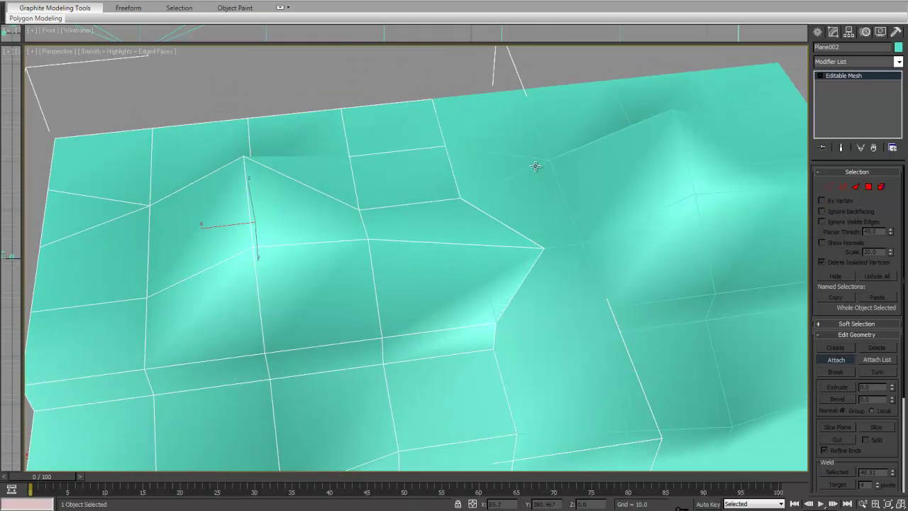
# Examine the seam between the two attached terrain halves for a gap between their edges and vertices.
pyautogui.keyDown('alt'); pyautogui.moveTo(542, 164); pyautogui.dragTo(504, 186, button='middle'); pyautogui.keyUp('alt')
pyautogui.moveTo(504, 186); pyautogui.dragTo(514, 251, button='middle')
pyautogui.scroll(3, 514, 252)
pyautogui.scroll(3, 508, 267)
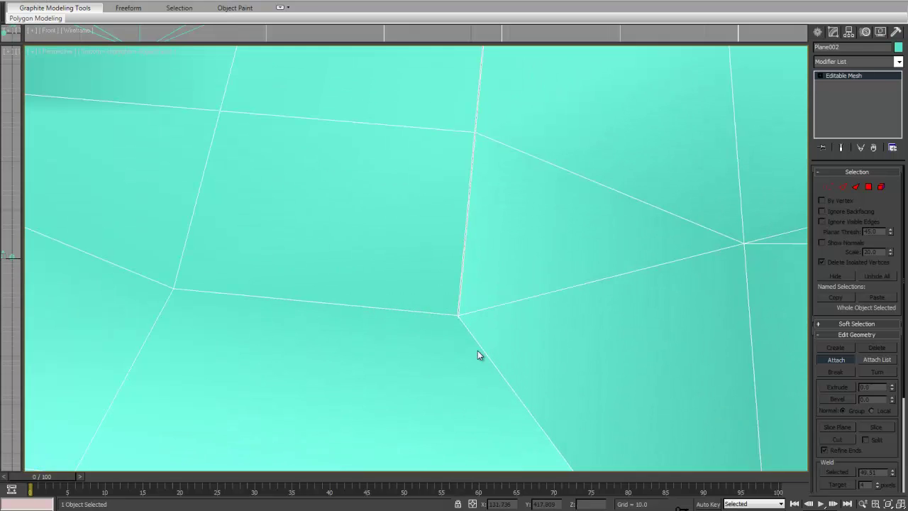
pyautogui.scroll(-3, 454, 226)
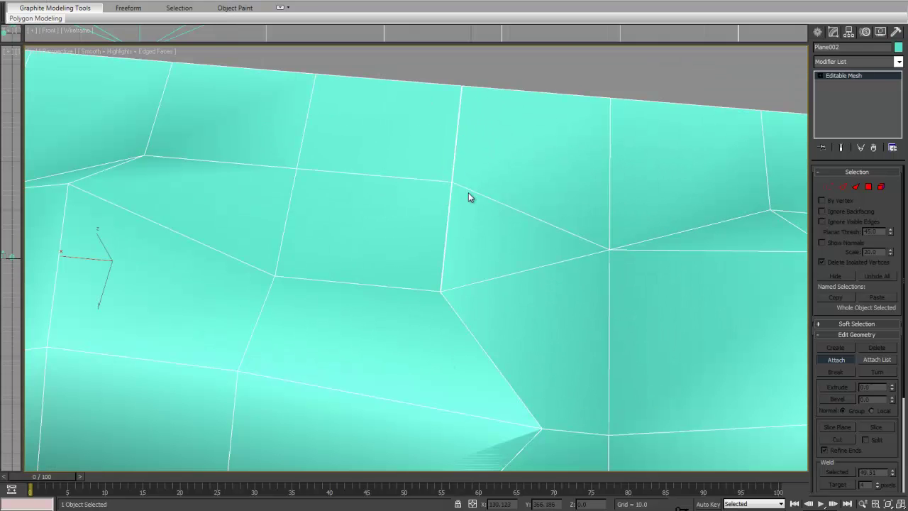
pyautogui.keyDown('alt'); pyautogui.moveTo(490, 203); pyautogui.dragTo(557, 332, button='middle'); pyautogui.keyUp('alt')
pyautogui.scroll(5, 442, 266)
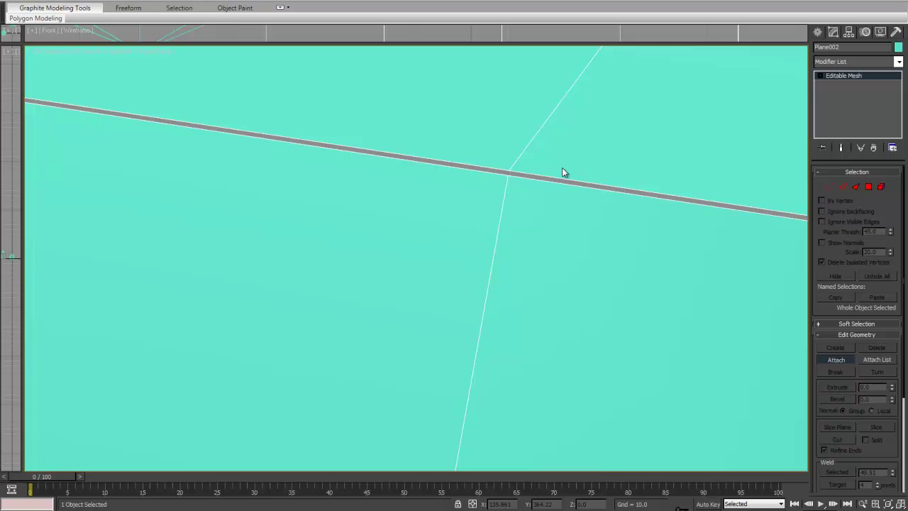
pyautogui.scroll(-5, 512, 268)
pyautogui.keyDown('alt'); pyautogui.moveTo(511, 268); pyautogui.dragTo(487, 242, button='middle'); pyautogui.keyUp('alt')
pyautogui.scroll(-5, 485, 246)
pyautogui.scroll(5, 484, 253)
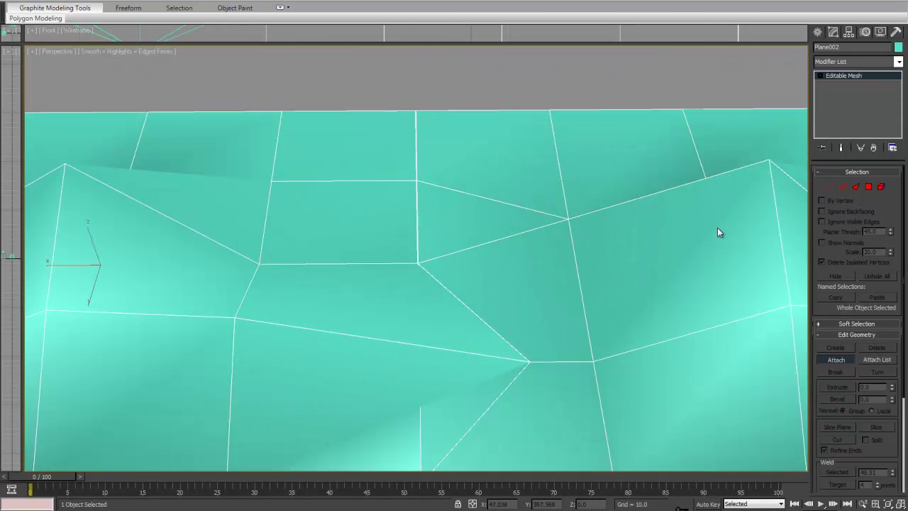
# Select the vertices along the seam from the terrain's outer edge to the third row.
pyautogui.click(831, 187)
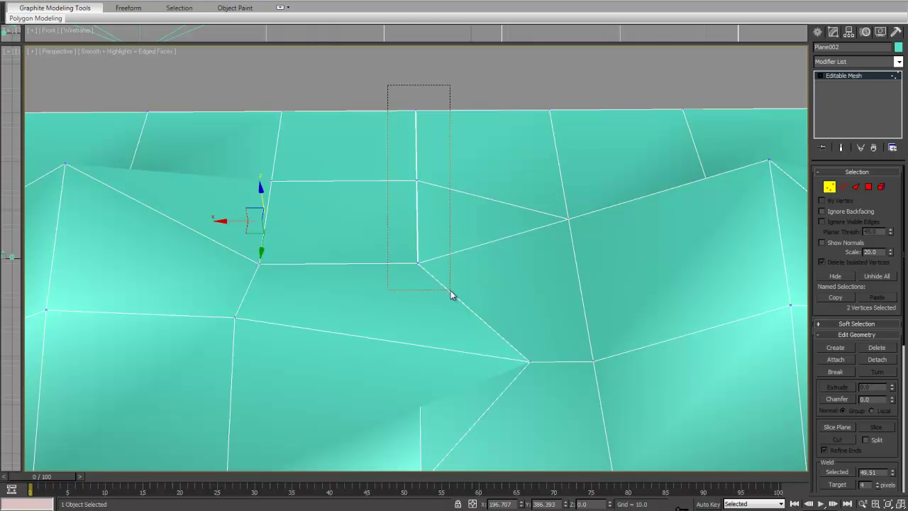
pyautogui.moveTo(451, 291); pyautogui.dragTo(451, 291)
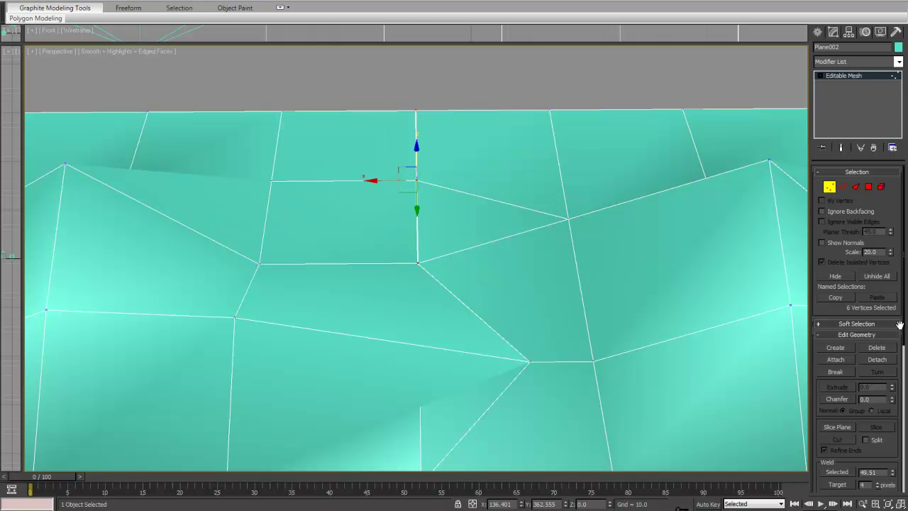
pyautogui.scroll(-6, 869, 319)
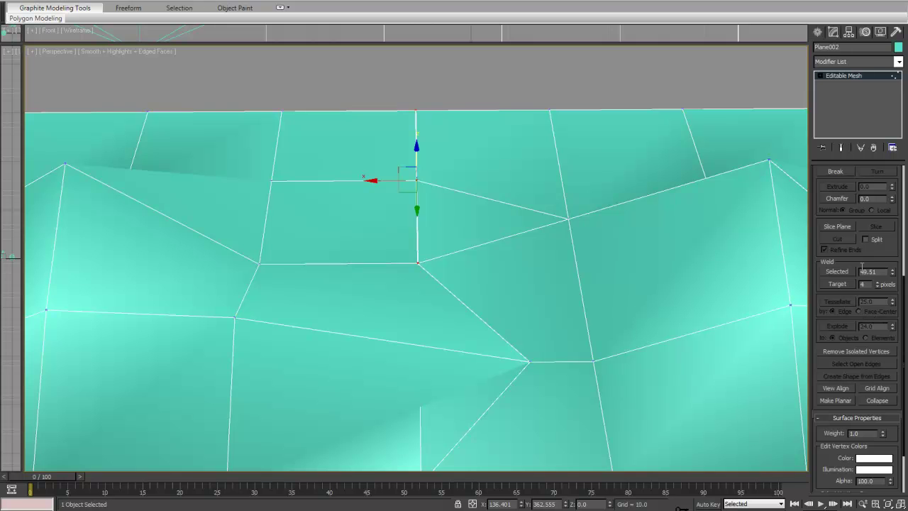
# Try to weld the selected seam vertices with the 49.51 threshold and undo the weld.
pyautogui.click(844, 271)
pyautogui.keyDown('alt'); pyautogui.moveTo(467, 288); pyautogui.dragTo(529, 300, button='middle'); pyautogui.keyUp('alt')
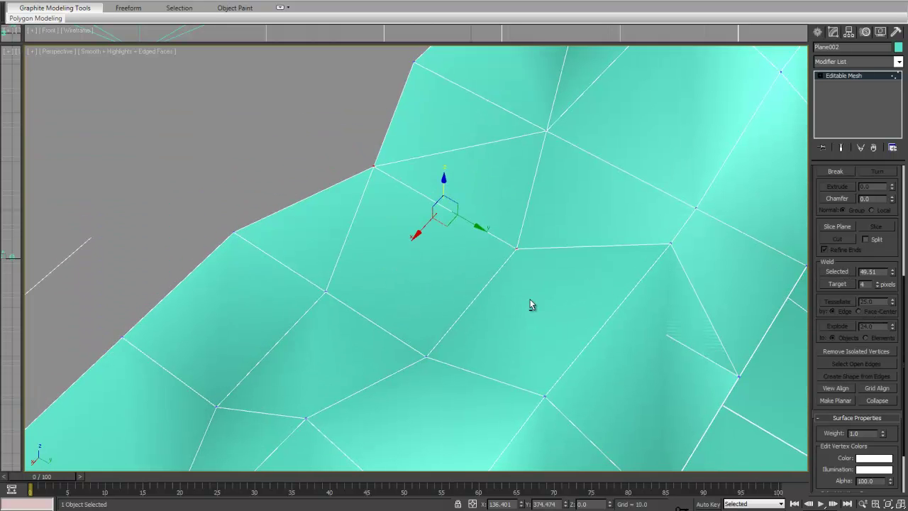
pyautogui.hotkey('ctrl', 'z')
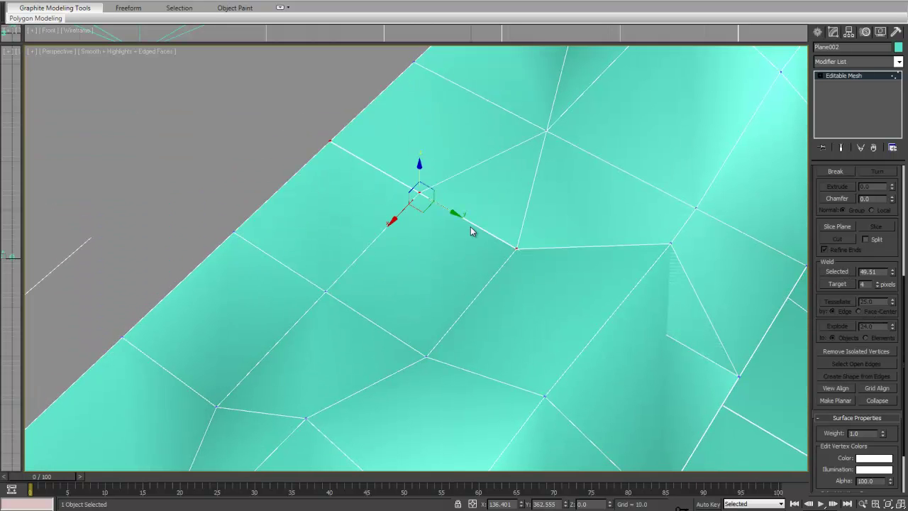
# Set the weld threshold to 14.358, weld the selected seam vertices and clear the selection.
pyautogui.keyDown('alt'); pyautogui.moveTo(460, 221); pyautogui.dragTo(560, 276, button='middle'); pyautogui.keyUp('alt')
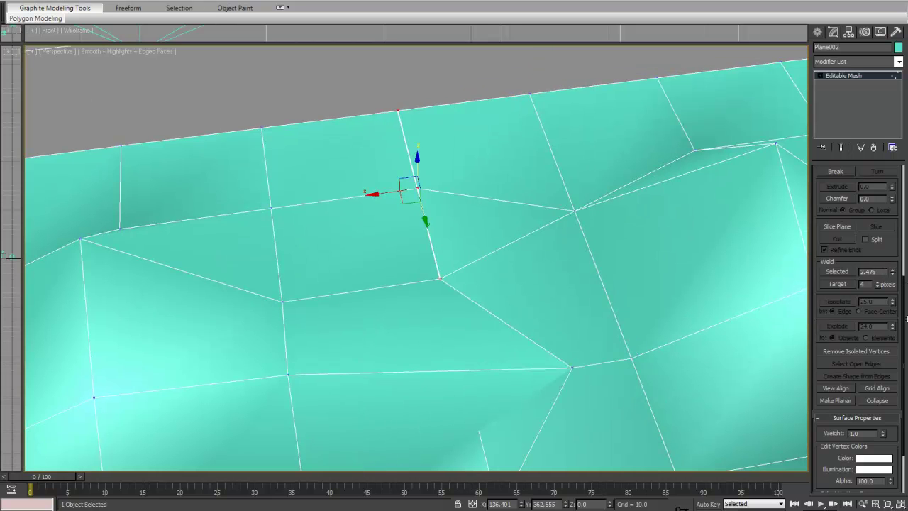
pyautogui.click(842, 270)
pyautogui.click(404, 128)
# Raise the welded seam vertex in the second row from the outer edge to a Z height of about 36.35.
pyautogui.scroll(5, 405, 129)
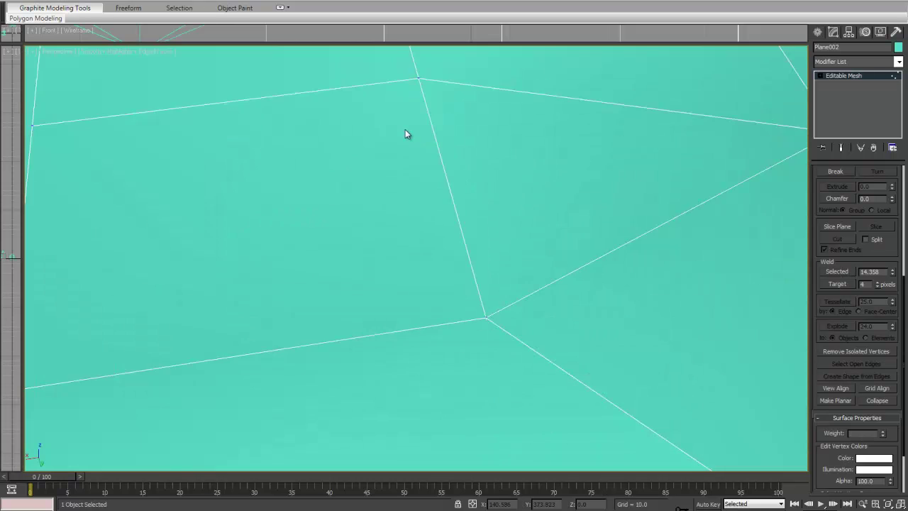
pyautogui.moveTo(405, 130); pyautogui.dragTo(424, 314, button='middle')
pyautogui.click(444, 197)
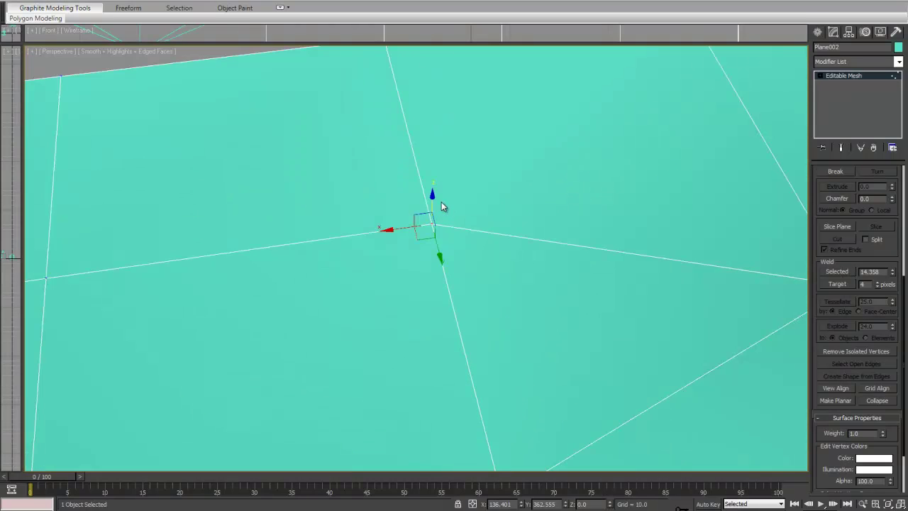
pyautogui.click(427, 202)
pyautogui.keyDown('alt'); pyautogui.moveTo(427, 203); pyautogui.dragTo(439, 319, button='middle'); pyautogui.keyUp('alt')
pyautogui.scroll(-2, 423, 244)
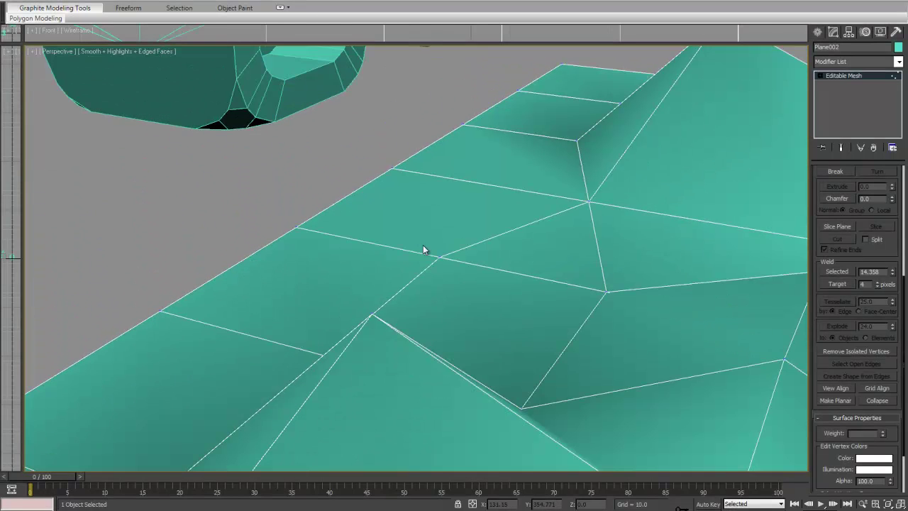
pyautogui.click(440, 256)
pyautogui.moveTo(439, 226); pyautogui.dragTo(441, 104)
# Move the vertex that juts across the seam along the X axis into line with the other seam vertices.
pyautogui.keyDown('alt'); pyautogui.moveTo(496, 248); pyautogui.dragTo(482, 259, button='middle'); pyautogui.keyUp('alt')
pyautogui.scroll(-3, 393, 258)
pyautogui.moveTo(466, 346); pyautogui.dragTo(467, 264, button='middle')
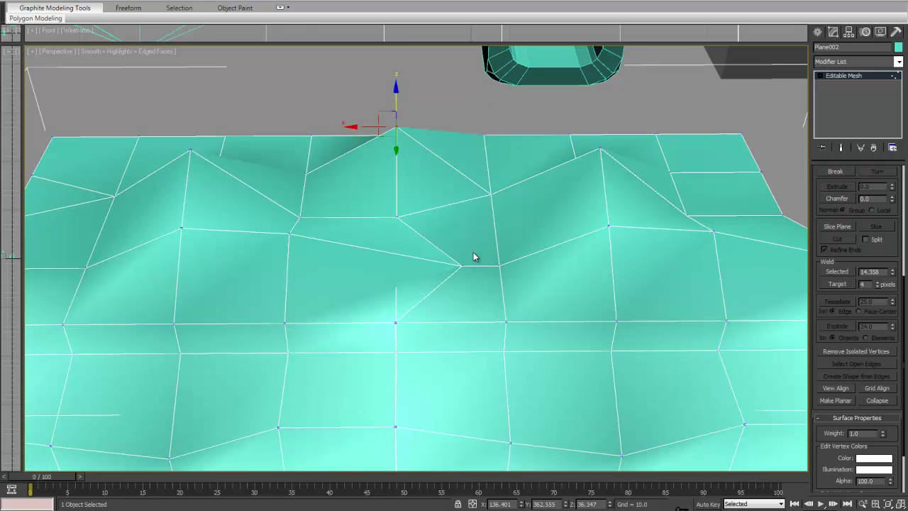
pyautogui.click(466, 268)
pyautogui.moveTo(464, 267); pyautogui.dragTo(375, 271)
# Leave vertex editing and convert the combined terrain to Editable Poly.
pyautogui.scroll(5, 898, 222)
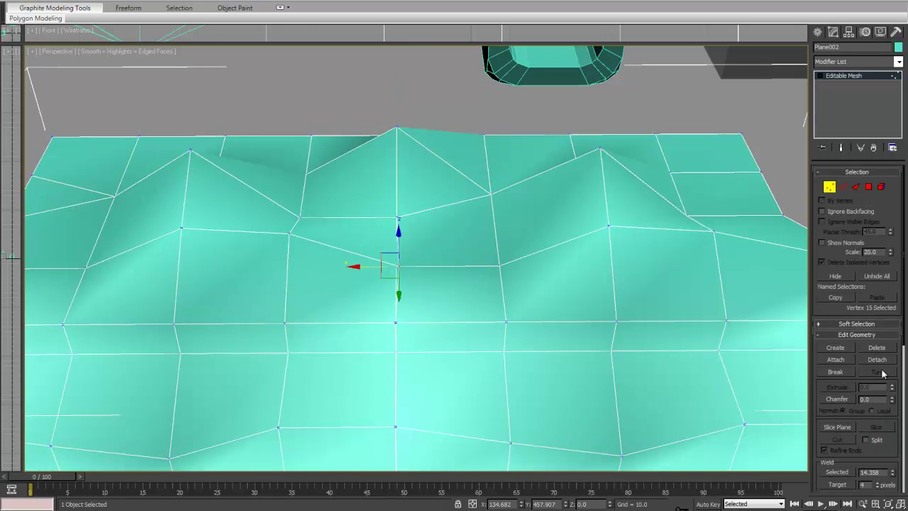
pyautogui.click(829, 187)
pyautogui.rightClick(641, 178)
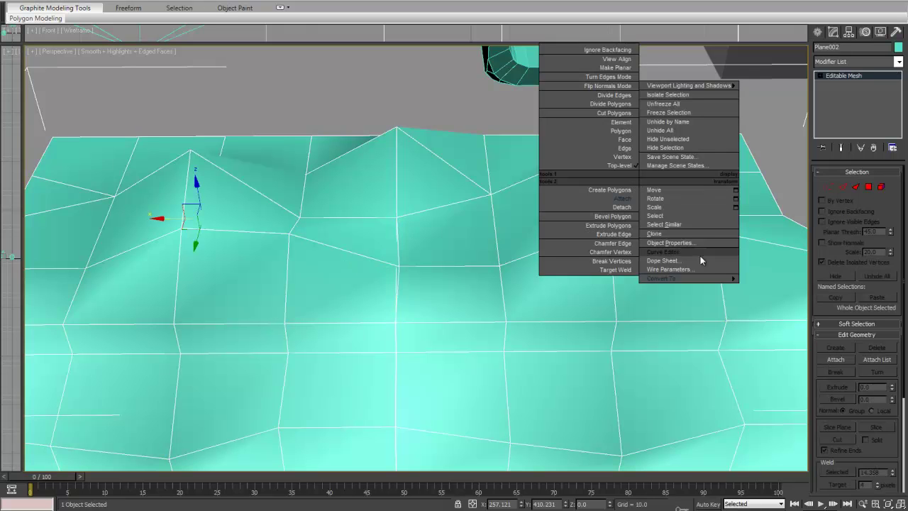
pyautogui.moveTo(709, 278)
pyautogui.click(761, 287)
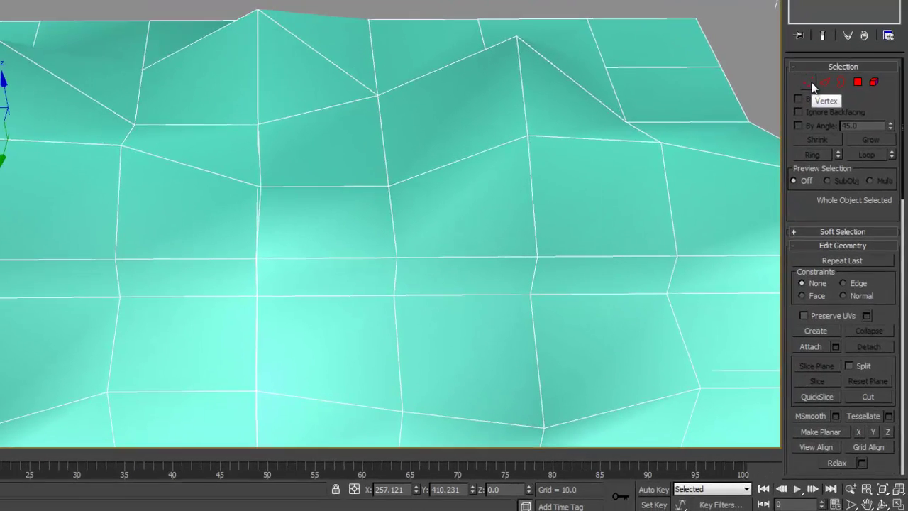
# Target weld two neighbouring terrain vertices onto the welded seam vertex just below the raised peak.
pyautogui.click(812, 84)
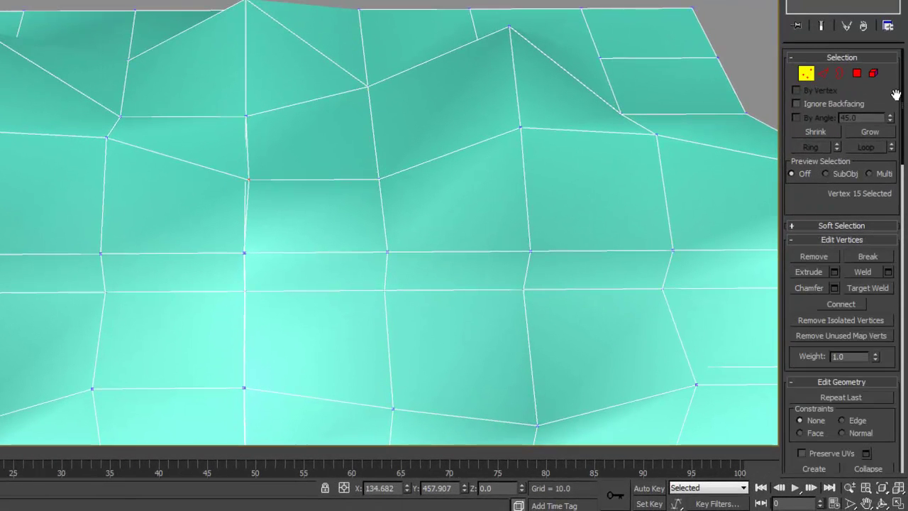
pyautogui.click(880, 289)
pyautogui.keyDown('alt'); pyautogui.moveTo(496, 252); pyautogui.dragTo(343, 199, button='middle'); pyautogui.keyUp('alt')
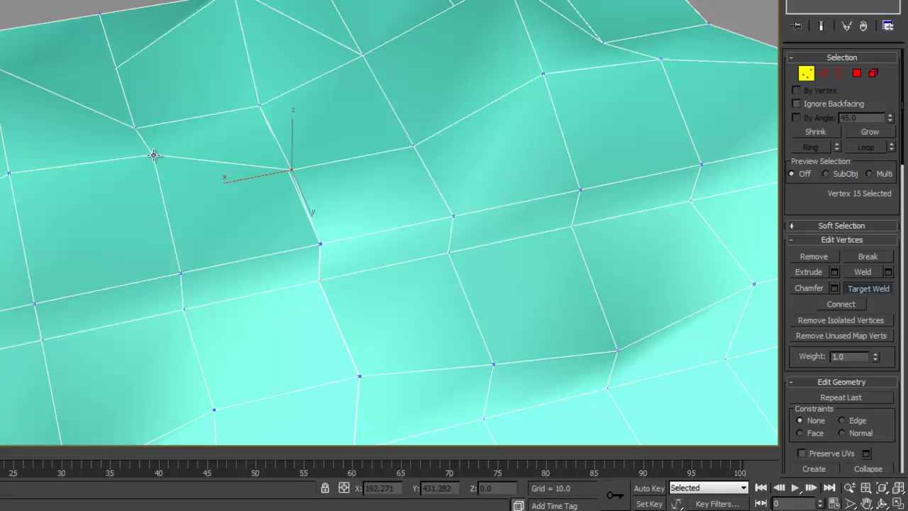
pyautogui.keyDown('alt'); pyautogui.moveTo(284, 192); pyautogui.dragTo(237, 175, button='middle'); pyautogui.keyUp('alt')
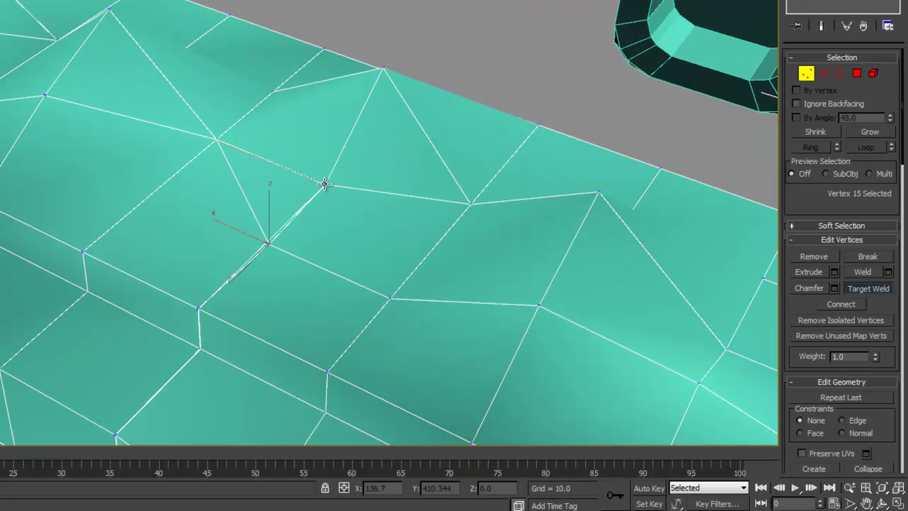
pyautogui.click(324, 183)
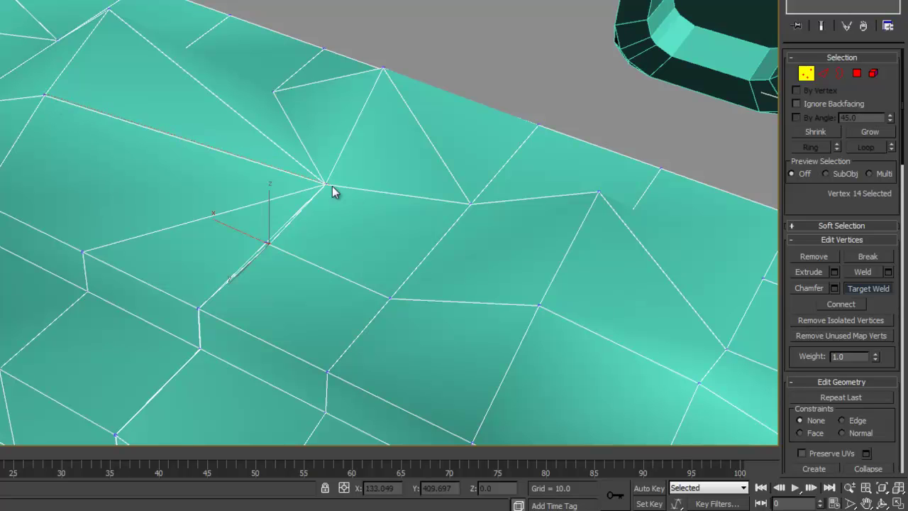
pyautogui.click(327, 185)
# Target weld a vertex in the flat area near the terrain's side edge onto its neighbour, and leave vertex editing.
pyautogui.moveTo(229, 183); pyautogui.dragTo(244, 225, button='middle')
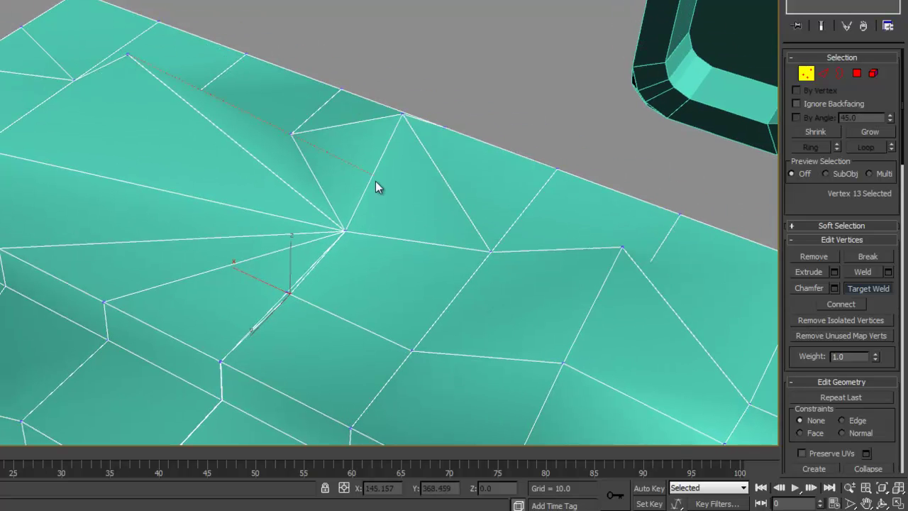
pyautogui.keyDown('alt'); pyautogui.moveTo(340, 229); pyautogui.dragTo(366, 142, button='middle'); pyautogui.keyUp('alt')
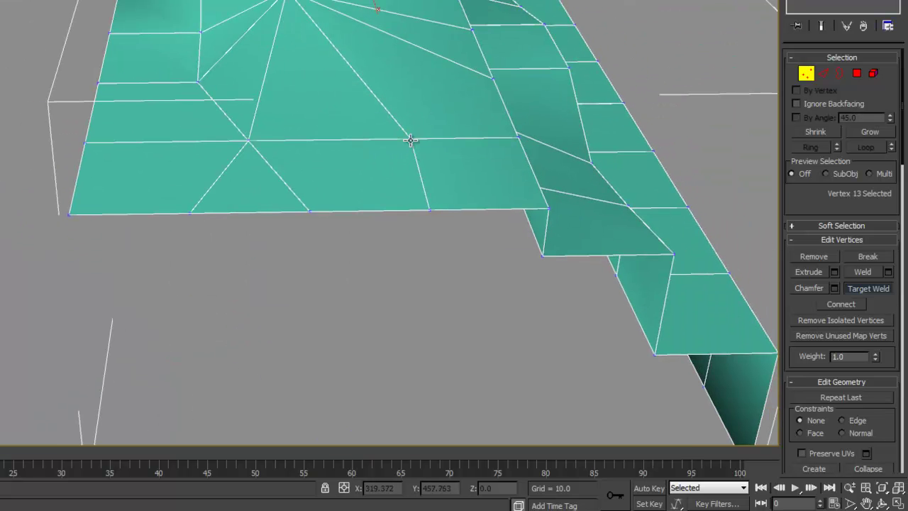
pyautogui.click(411, 142)
pyautogui.click(248, 142)
pyautogui.keyDown('alt'); pyautogui.moveTo(249, 142); pyautogui.dragTo(278, 73, button='middle'); pyautogui.keyUp('alt')
pyautogui.click(806, 74)
# Convert the terrain back to Editable Mesh and switch to the Move tool.
pyautogui.keyDown('alt'); pyautogui.moveTo(561, 180); pyautogui.dragTo(468, 81, button='middle'); pyautogui.keyUp('alt')
pyautogui.rightClick(460, 75)
pyautogui.rightClick(492, 135)
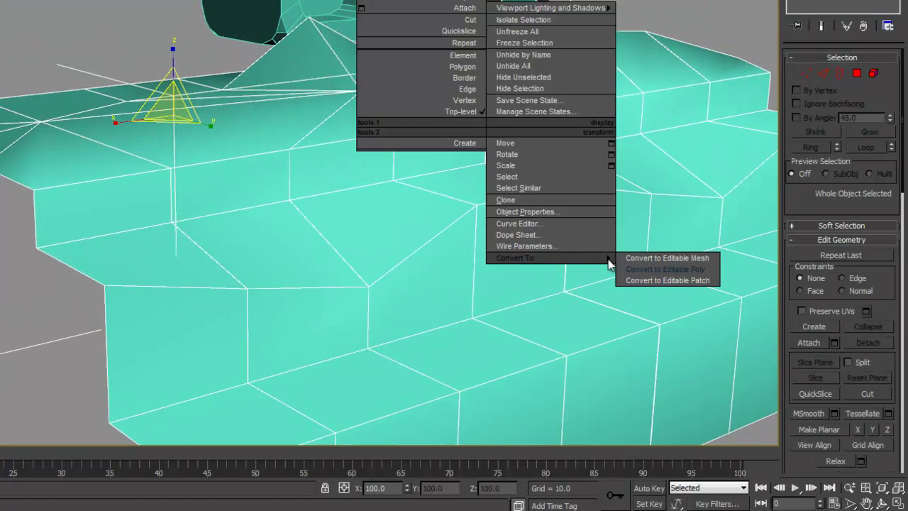
pyautogui.click(631, 257)
pyautogui.keyDown('alt'); pyautogui.moveTo(608, 197); pyautogui.dragTo(506, 364, button='middle'); pyautogui.keyUp('alt')
pyautogui.rightClick(465, 174)
pyautogui.click(489, 187)
pyautogui.scroll(-4, 422, 284)
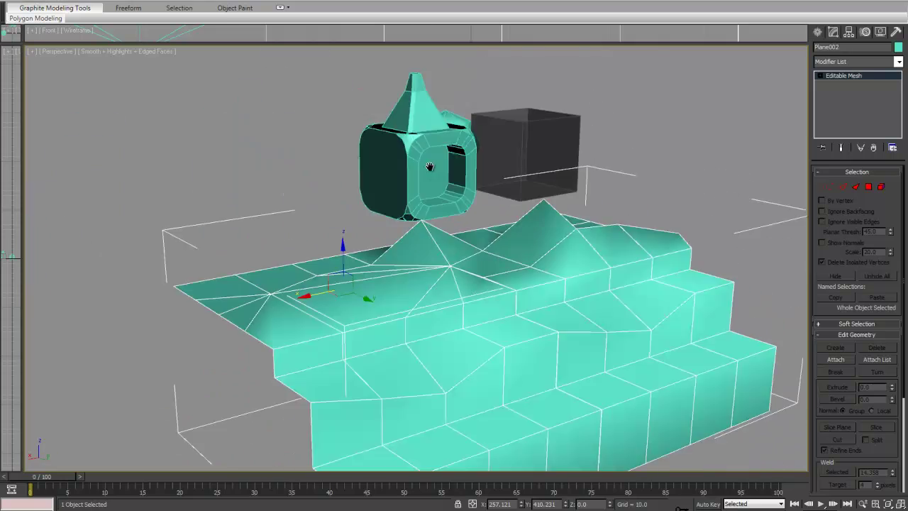